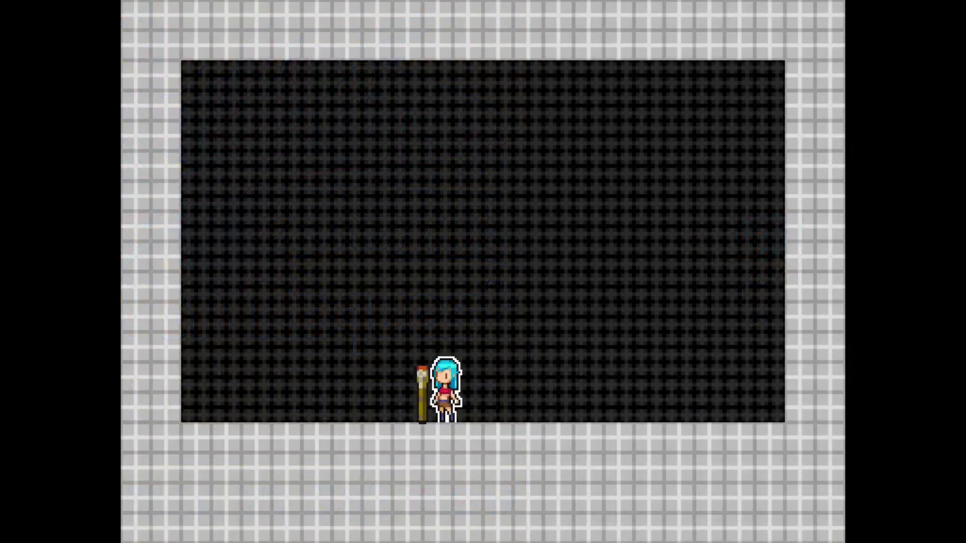
Walk the player right and left in play mode, hitting the torch dummy with three Z attacks
key(Right)
key(Left)
key(z)
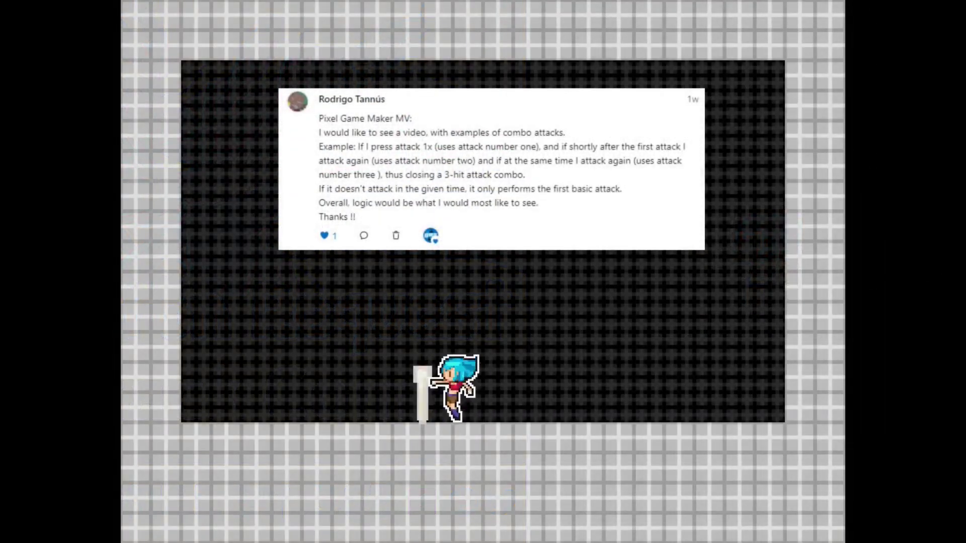
key(z)
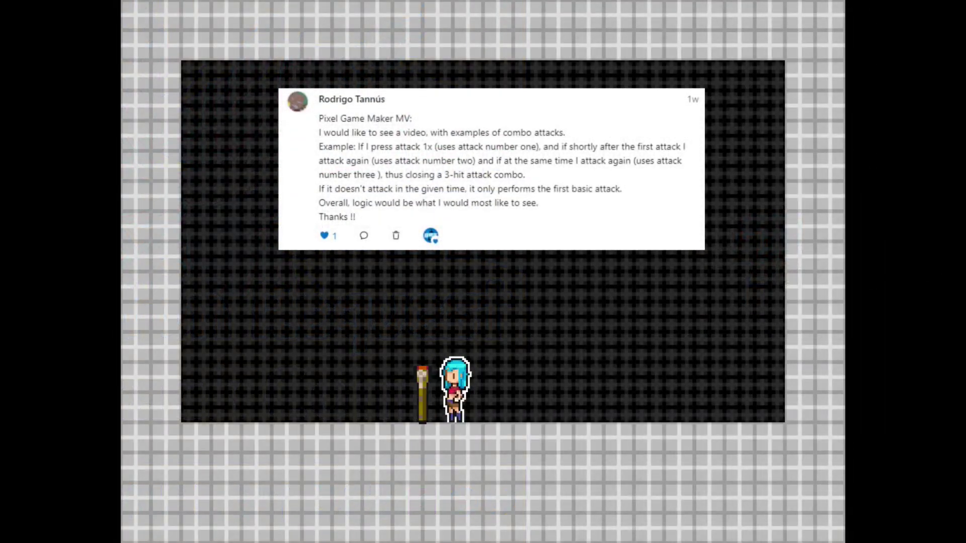
key(z)
key(Left)
On the Samples Pack #1 page, highlight the Attack Combo.zip entry and the free-for-patrons note
key(Right)
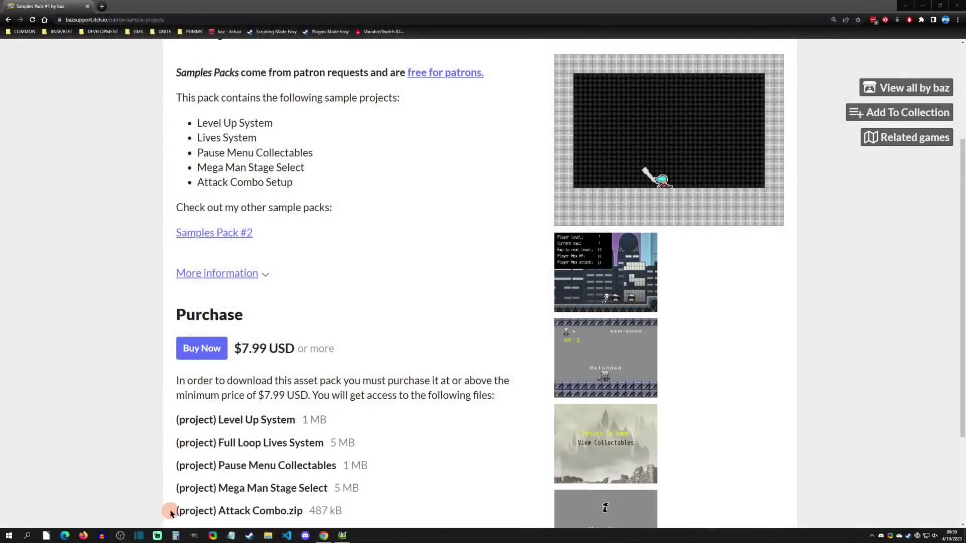
drag(155, 513, 363, 515)
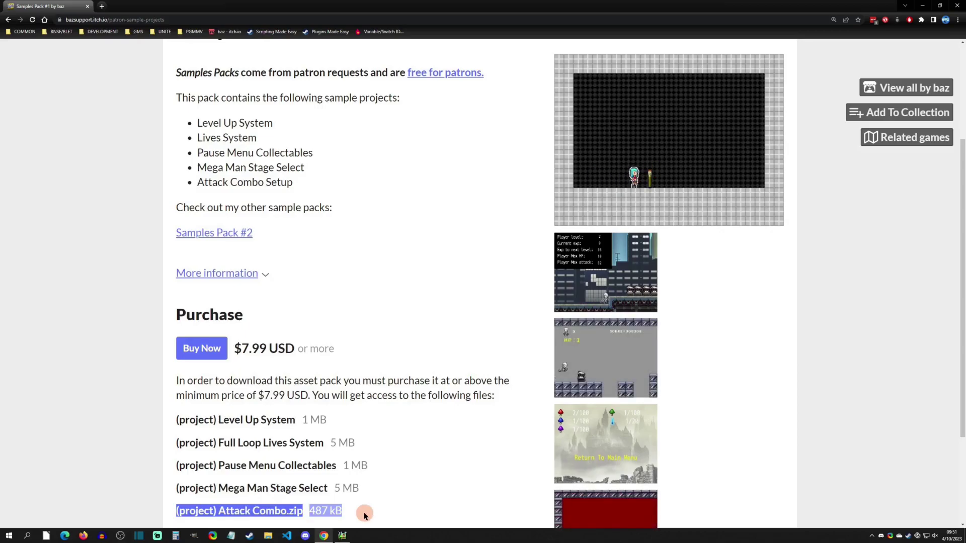
drag(395, 74, 508, 71)
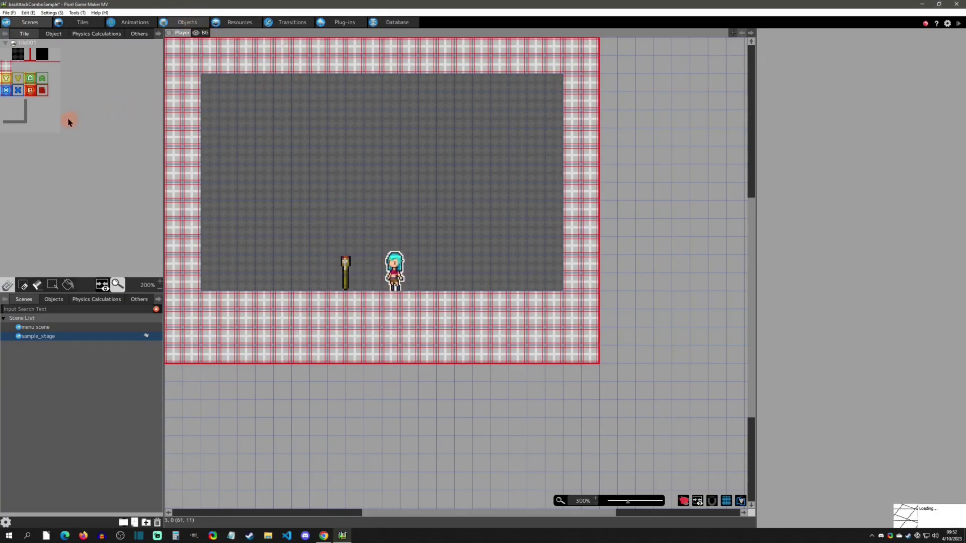
Open the enemy's action program and select the hit by slide state and its link from nomal states
key(ctrl+Tab)
click(38, 60)
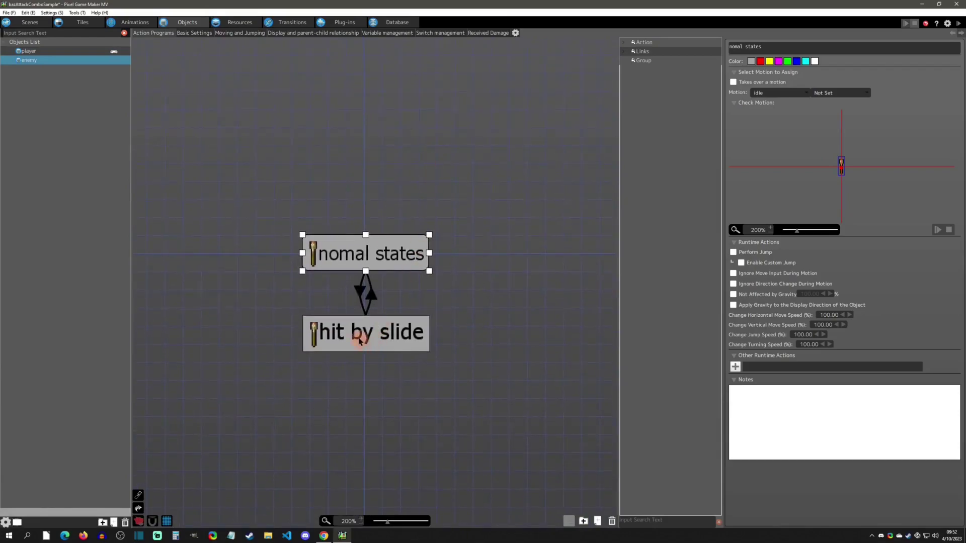
click(359, 342)
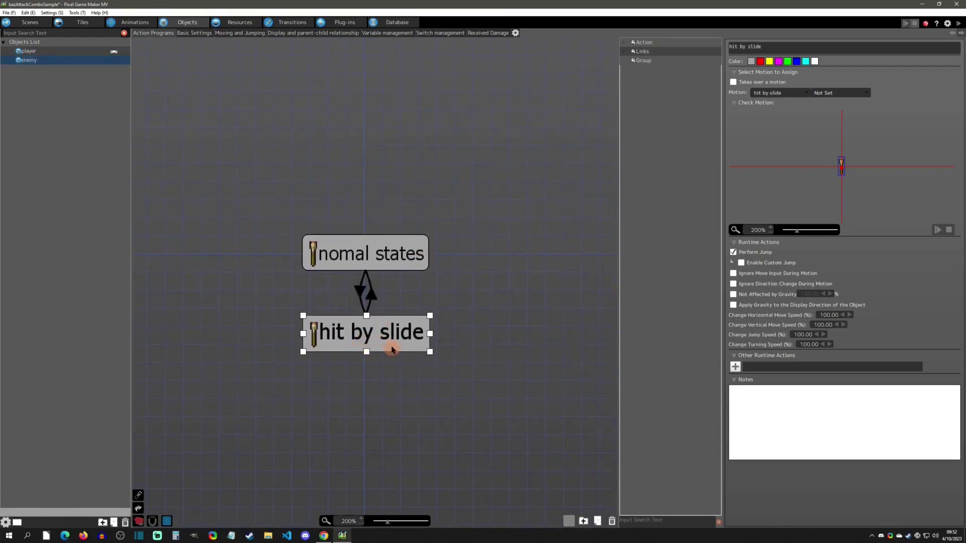
click(357, 288)
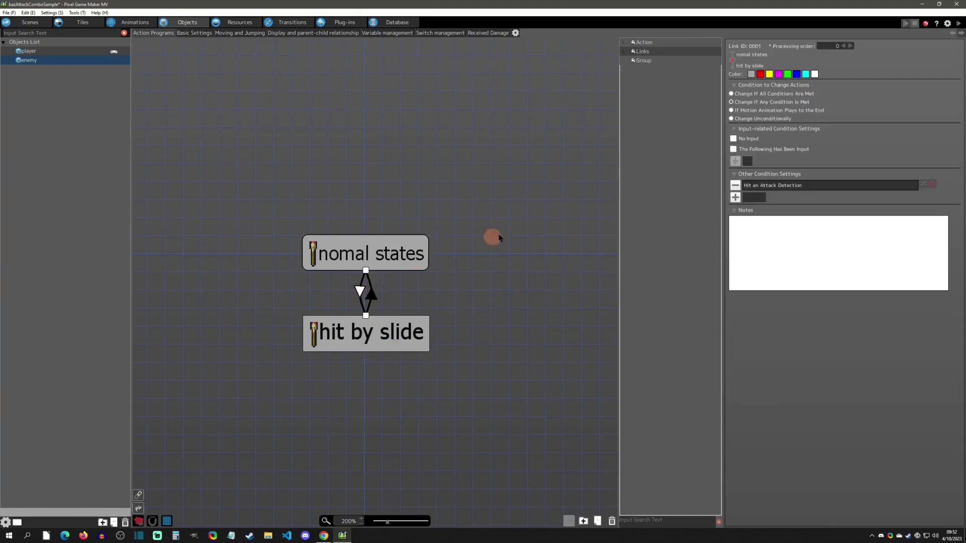
Review the link's Hit an Attack Detection condition settings and close them with OK
double_click(762, 188)
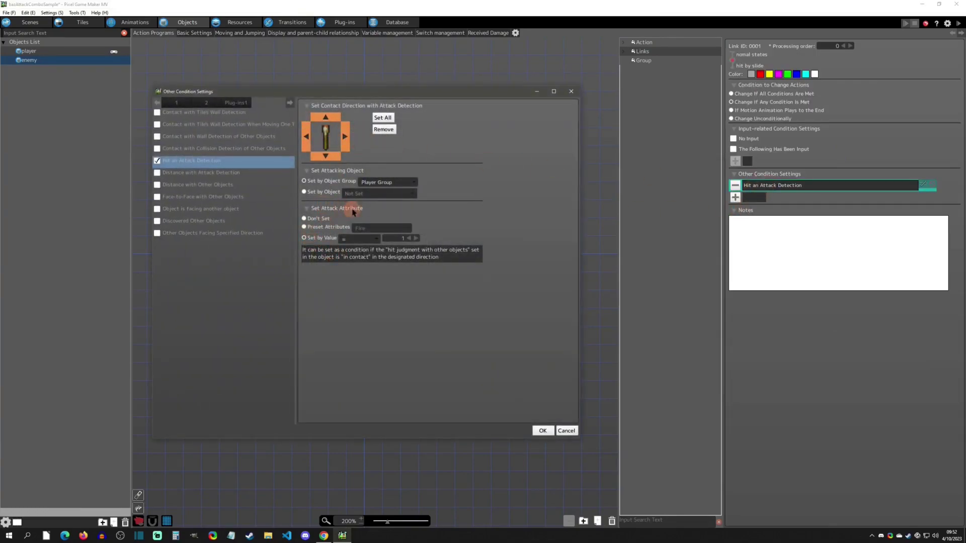
click(416, 239)
click(543, 431)
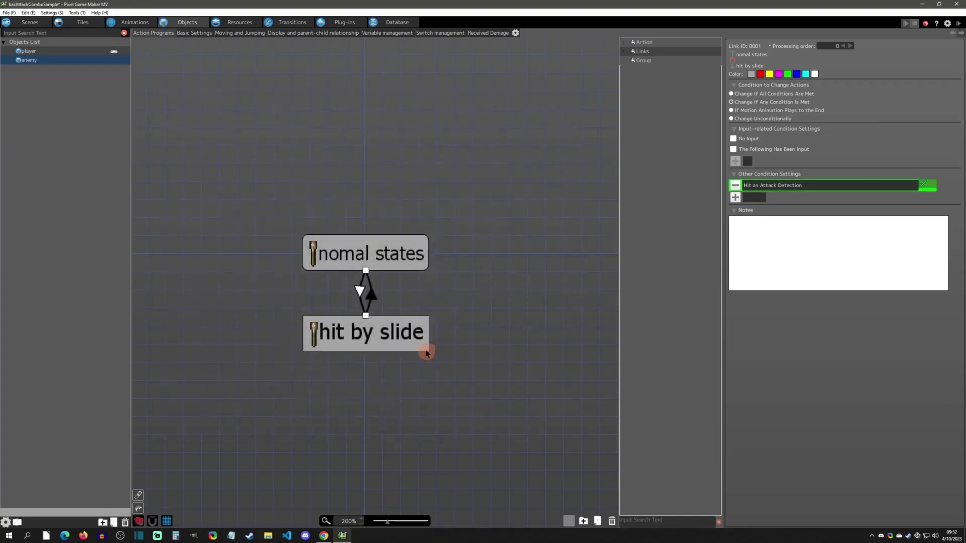
double_click(787, 185)
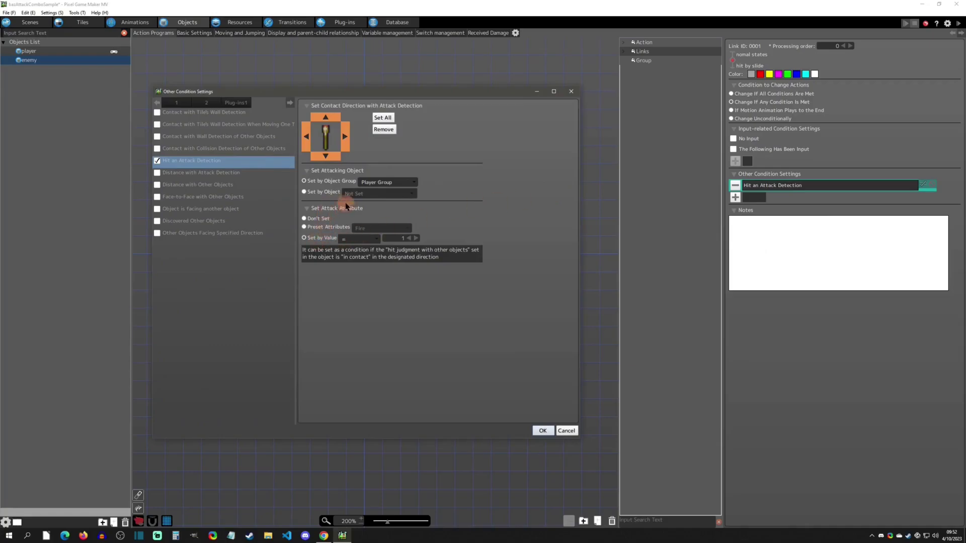
click(542, 431)
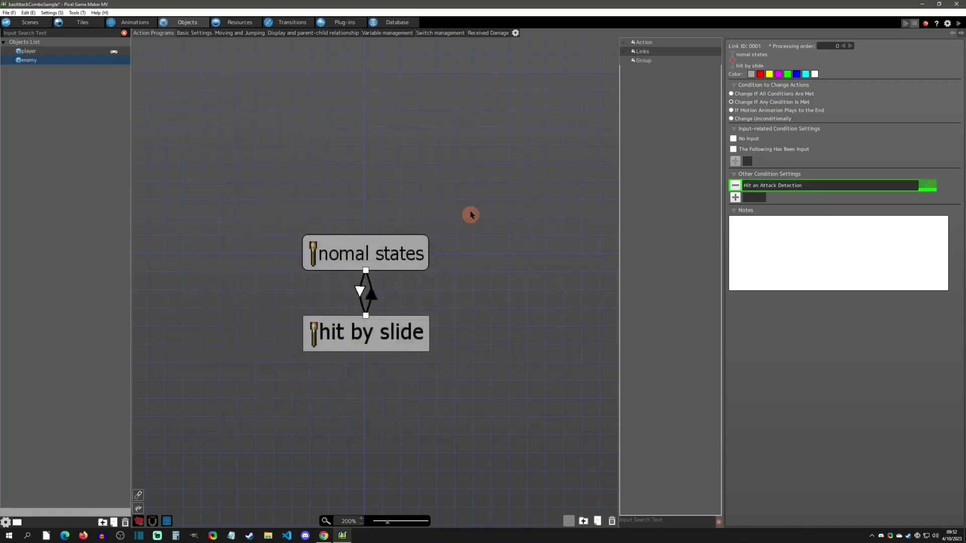
click(30, 51)
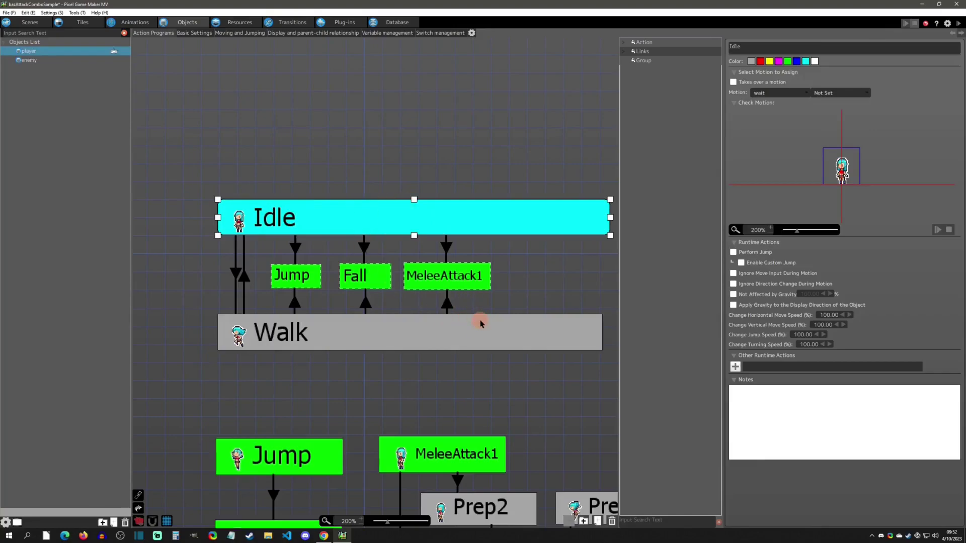
scroll(457, 290, down, 3)
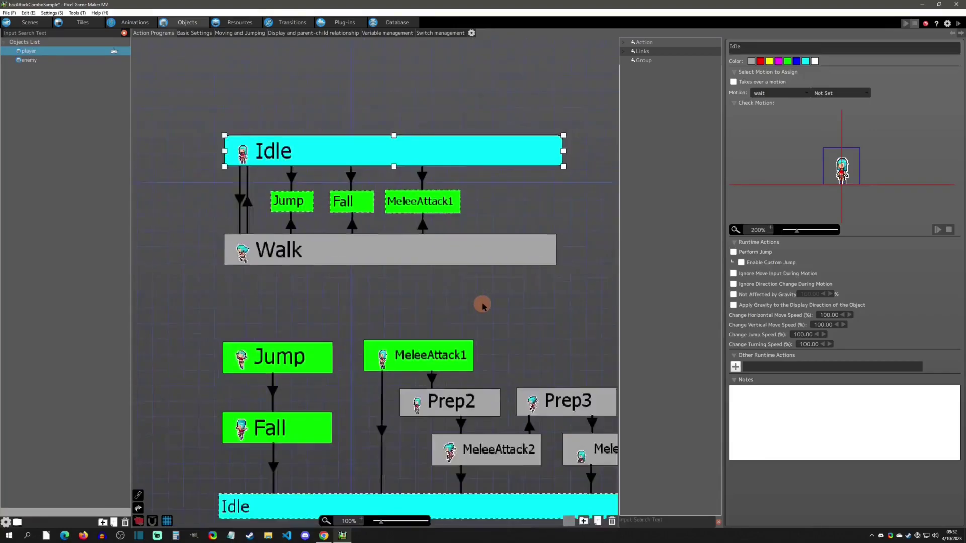
middle_drag(553, 338, 476, 271)
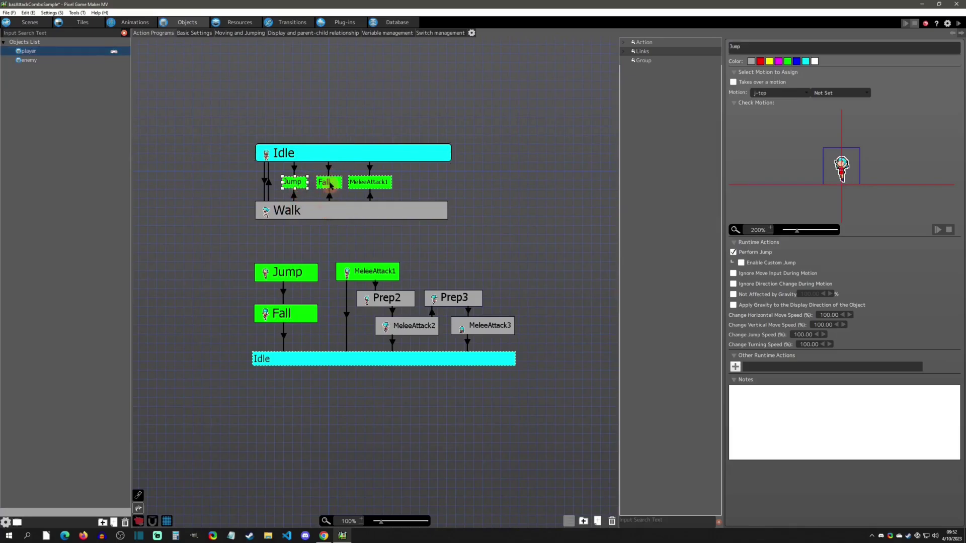
click(370, 182)
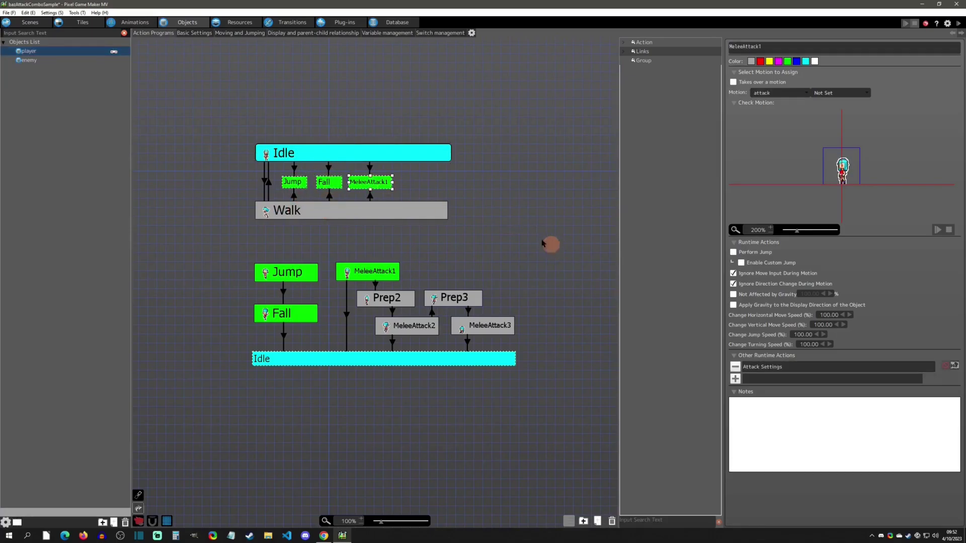
click(295, 276)
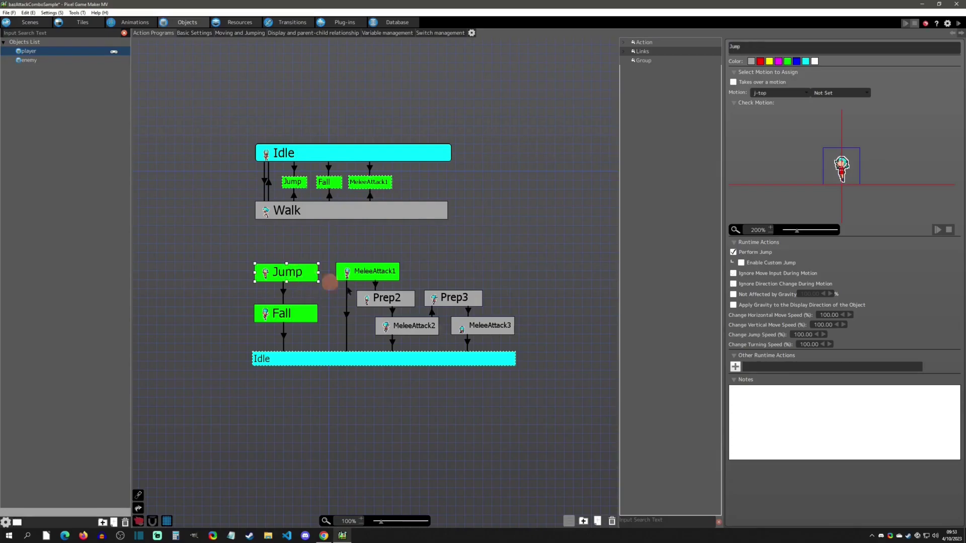
click(308, 318)
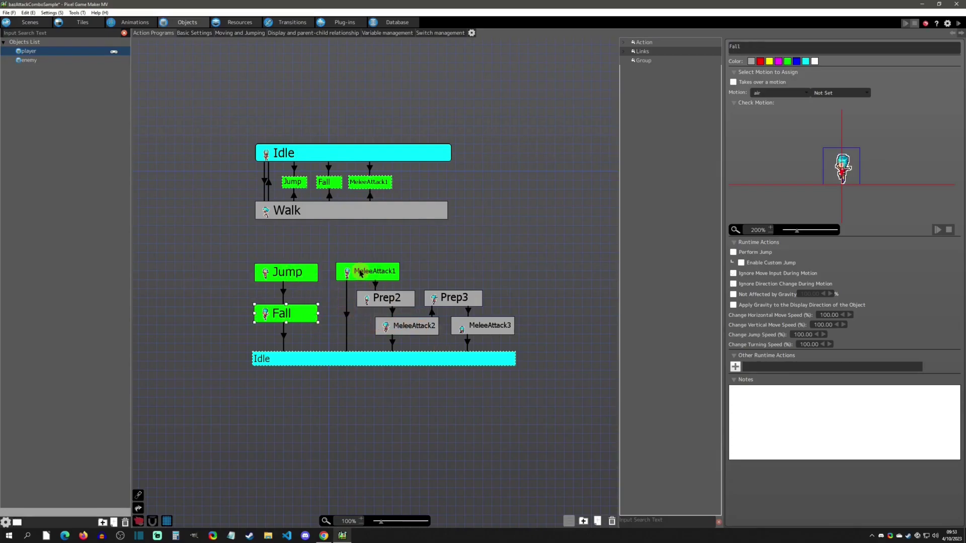
click(290, 308)
click(292, 184)
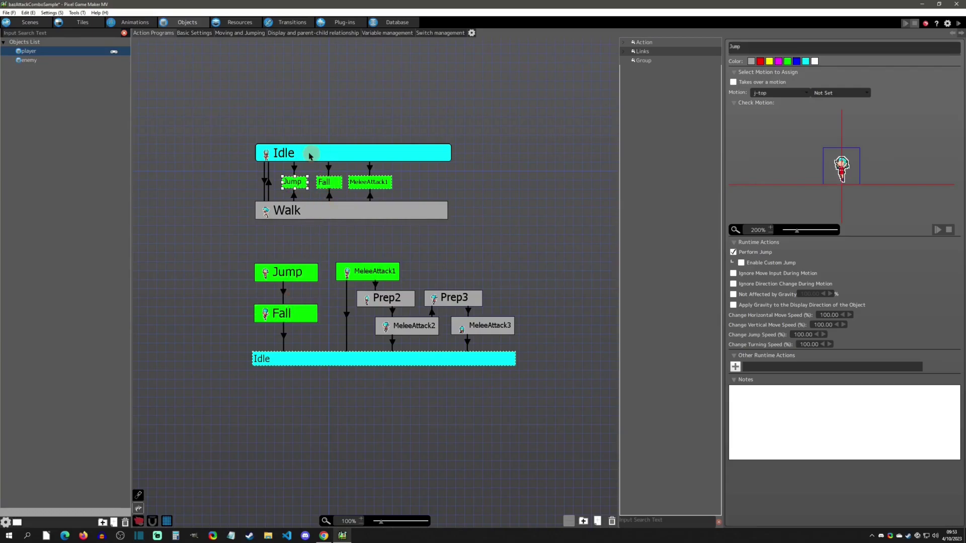
click(310, 155)
click(305, 207)
click(299, 183)
click(375, 184)
click(307, 272)
click(305, 319)
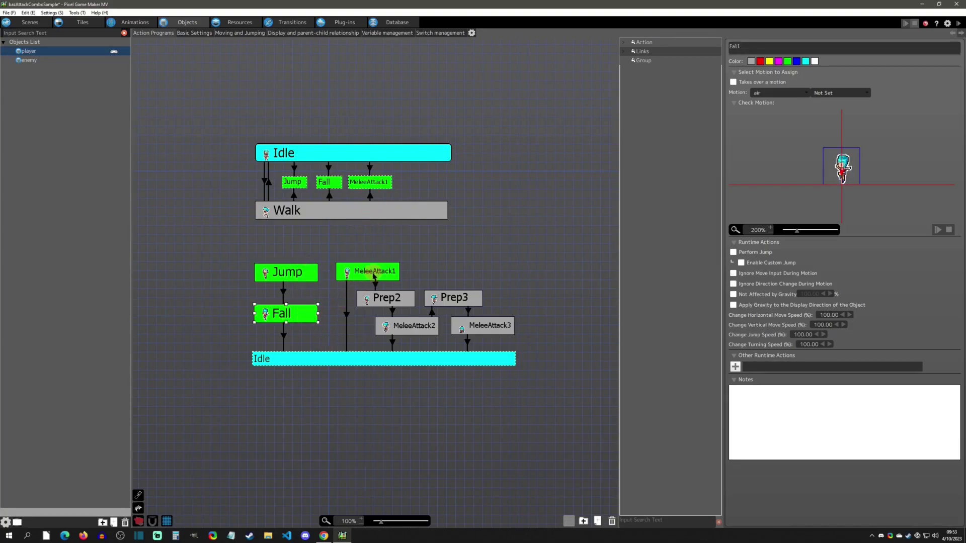
click(373, 274)
scroll(394, 302, up, 5)
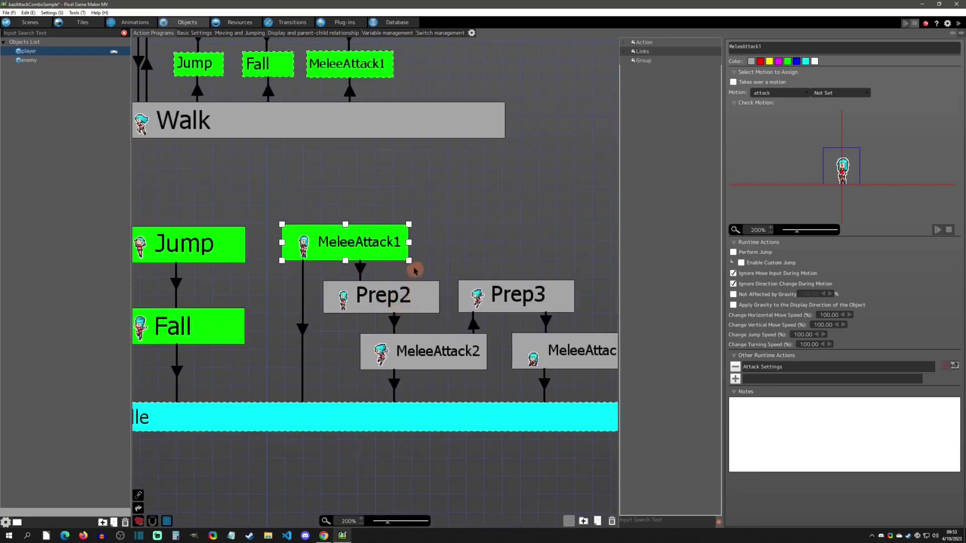
click(274, 82)
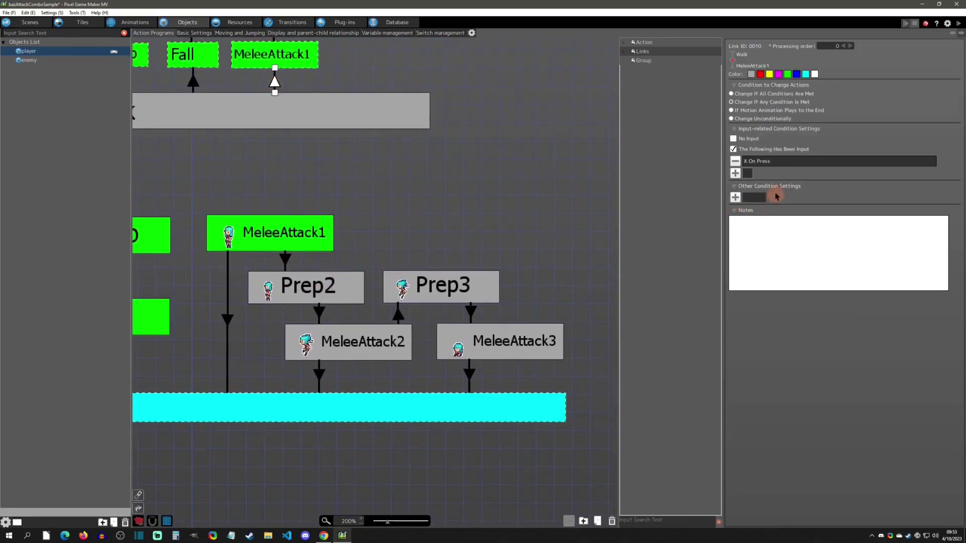
click(298, 242)
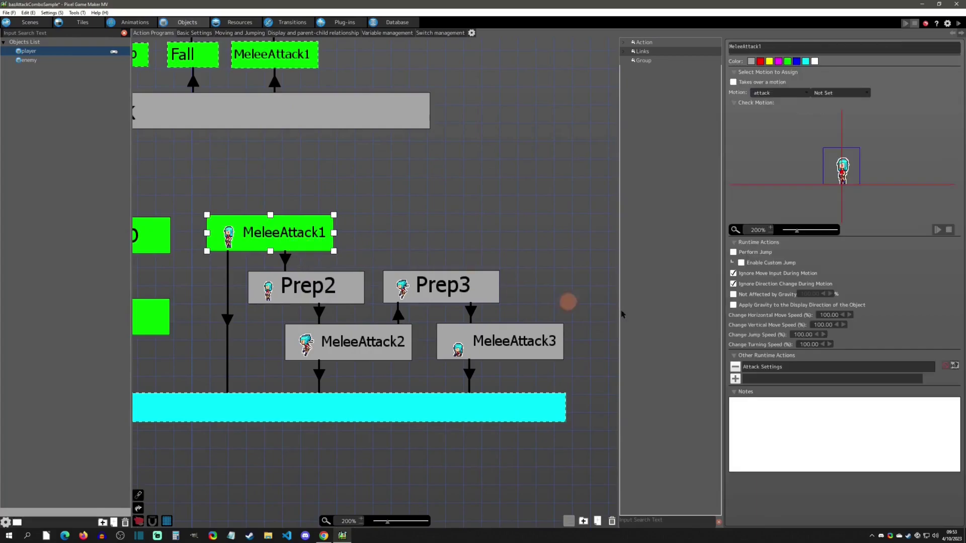
double_click(762, 367)
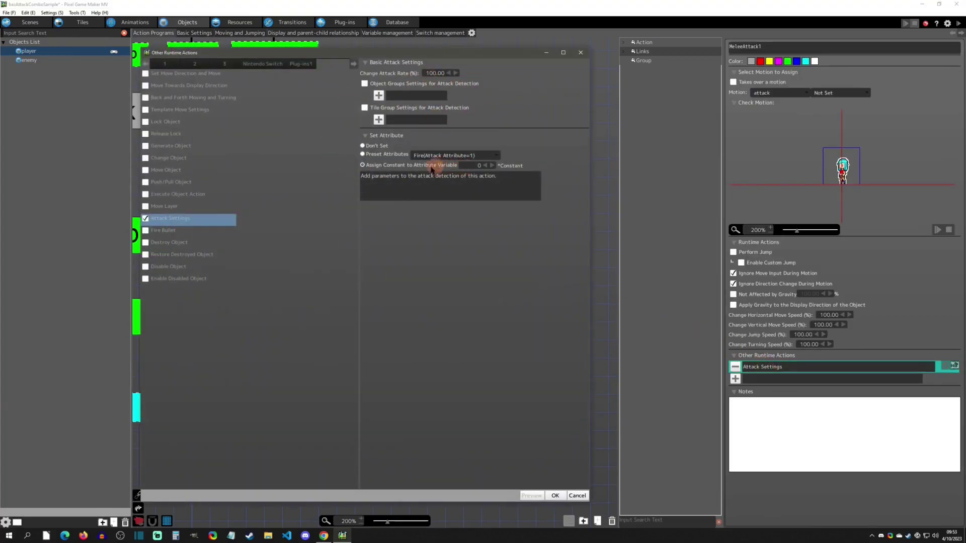
click(555, 496)
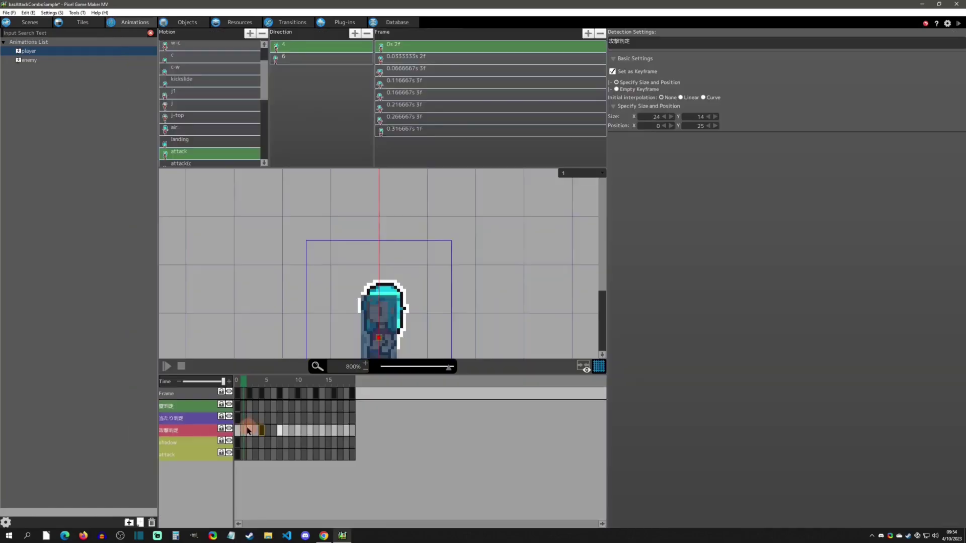
Scrub the attack motion's timeline to frame 4 to reveal the hitbox, then return to Objects
drag(234, 380, 263, 382)
scroll(373, 318, down, 1)
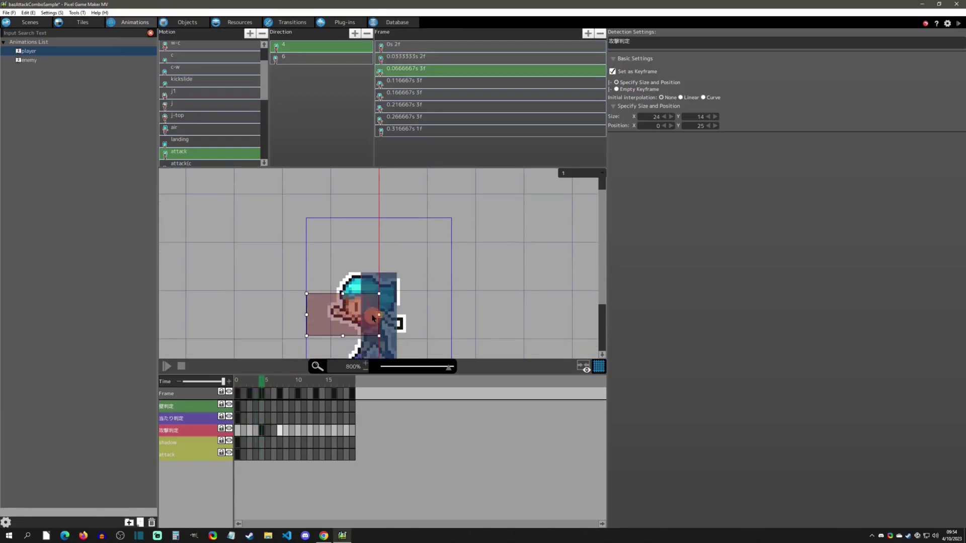
click(250, 381)
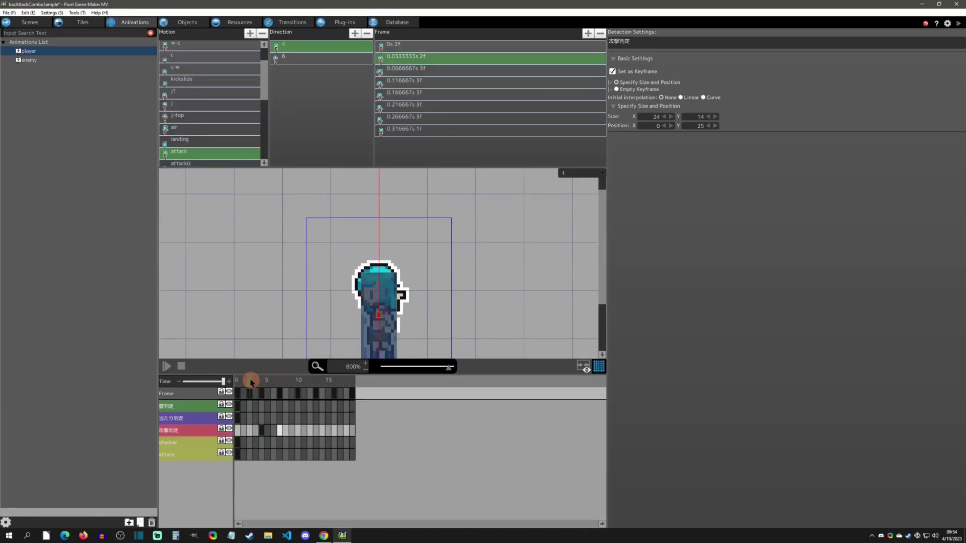
mouse_move(254, 382)
mouse_down()
mouse_move(286, 381)
mouse_move(262, 381)
mouse_up()
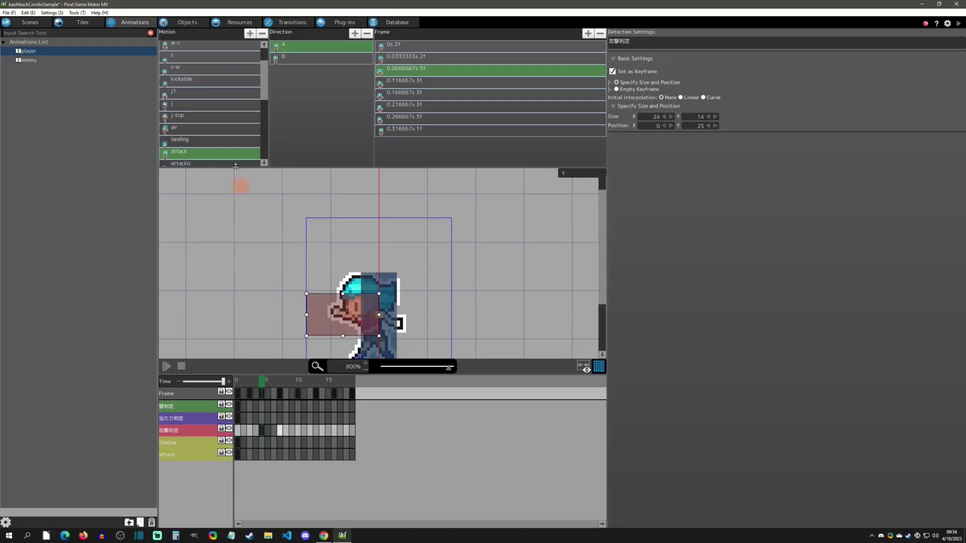
click(181, 22)
Select the enemy and view its Basic Settings: HP 1, attack 1, 0.20-second invincibility
click(35, 61)
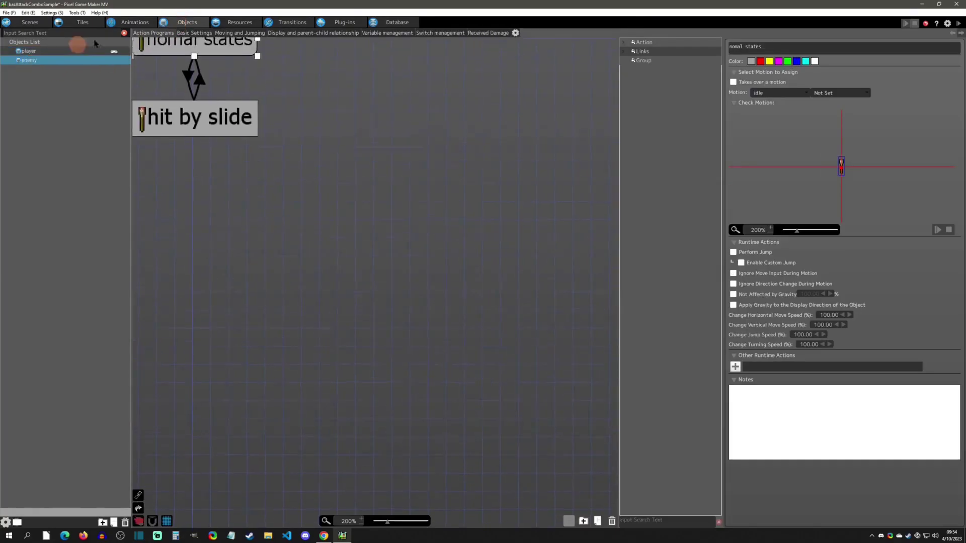
click(191, 33)
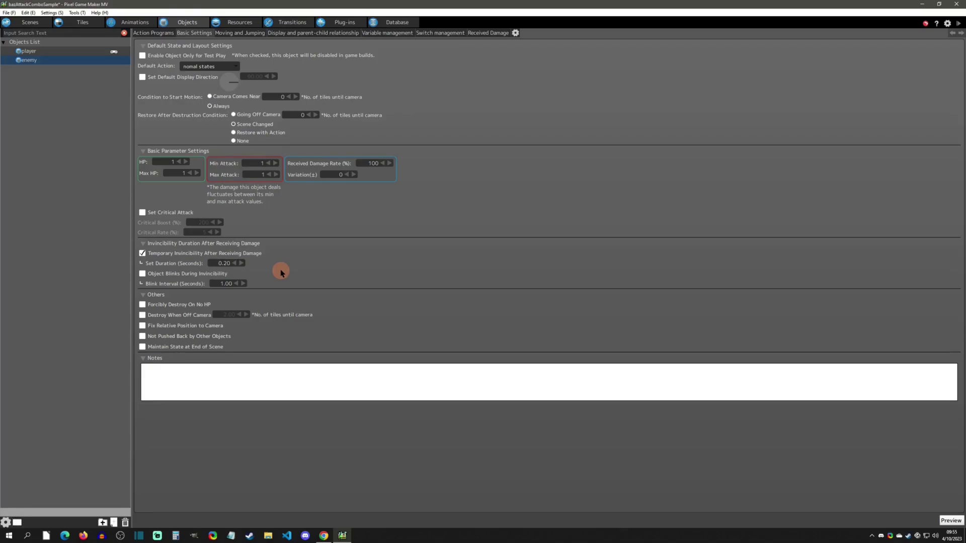
Scrub further through the player's attack animation, then go back to the Objects tab
click(135, 22)
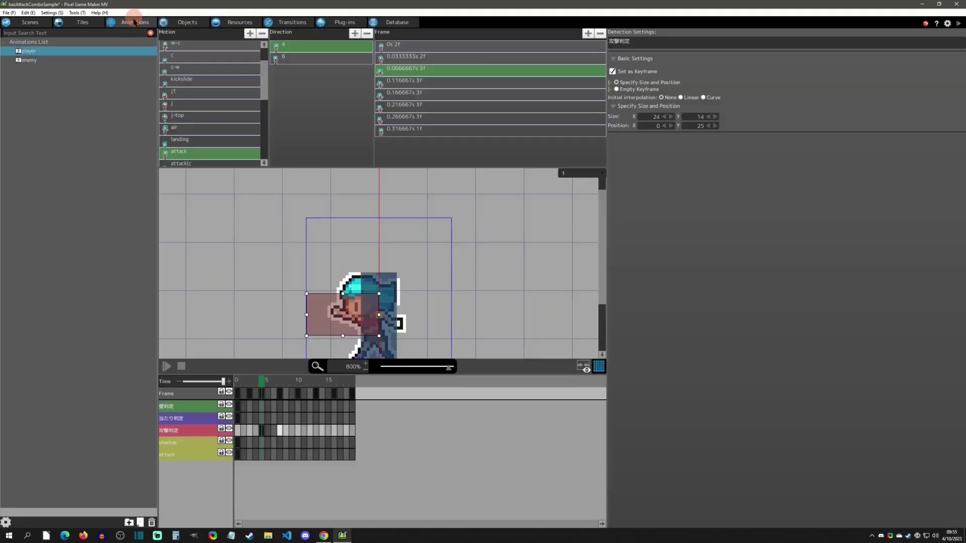
mouse_move(268, 381)
mouse_down()
mouse_move(280, 372)
mouse_move(322, 381)
mouse_move(263, 380)
mouse_up()
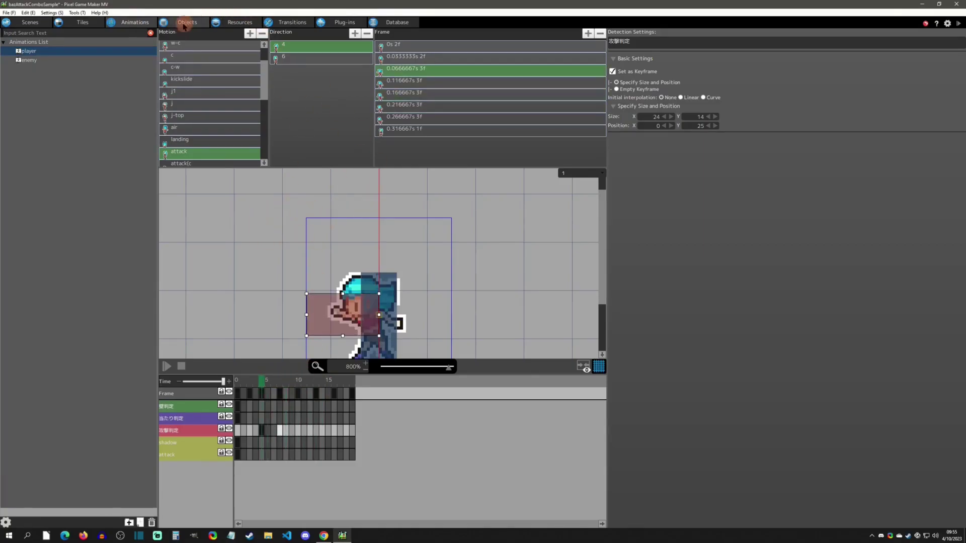
click(186, 22)
Select MeleeAttack1 in the player's action program and review its Attack Settings (Fire attribute)
click(149, 33)
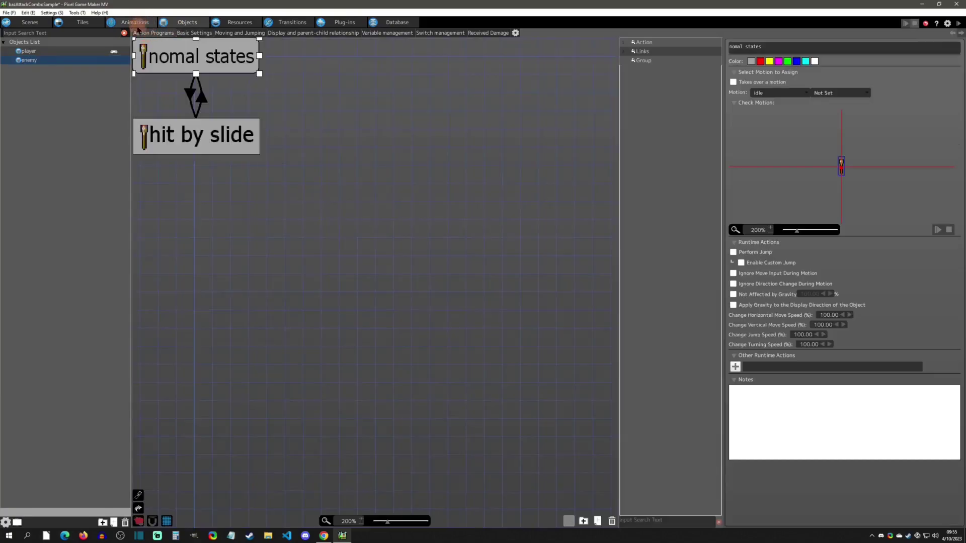
click(43, 51)
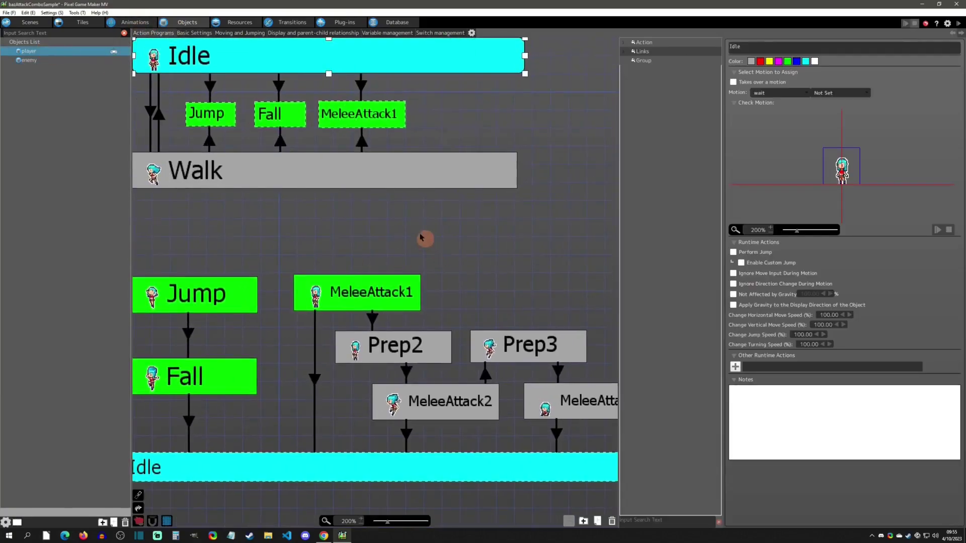
middle_drag(425, 240, 330, 179)
click(310, 222)
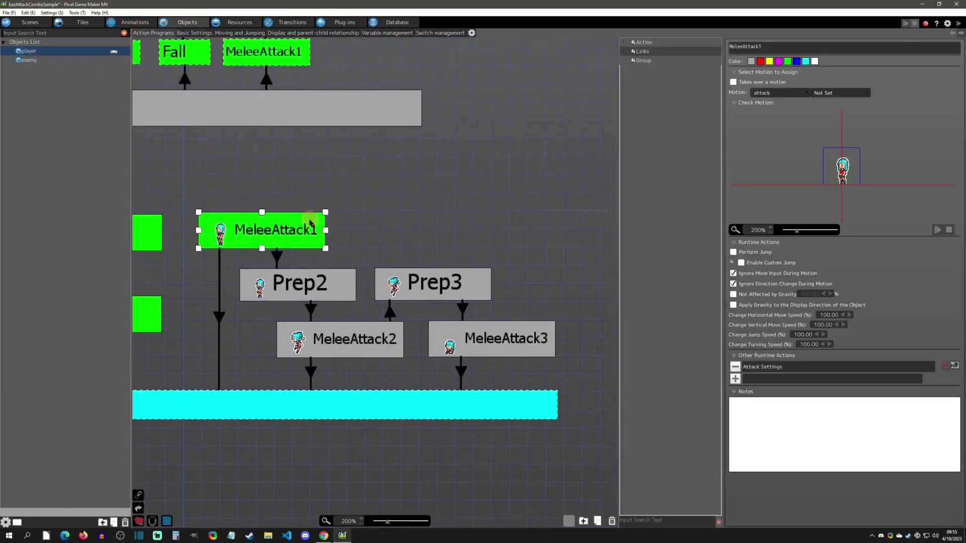
double_click(789, 370)
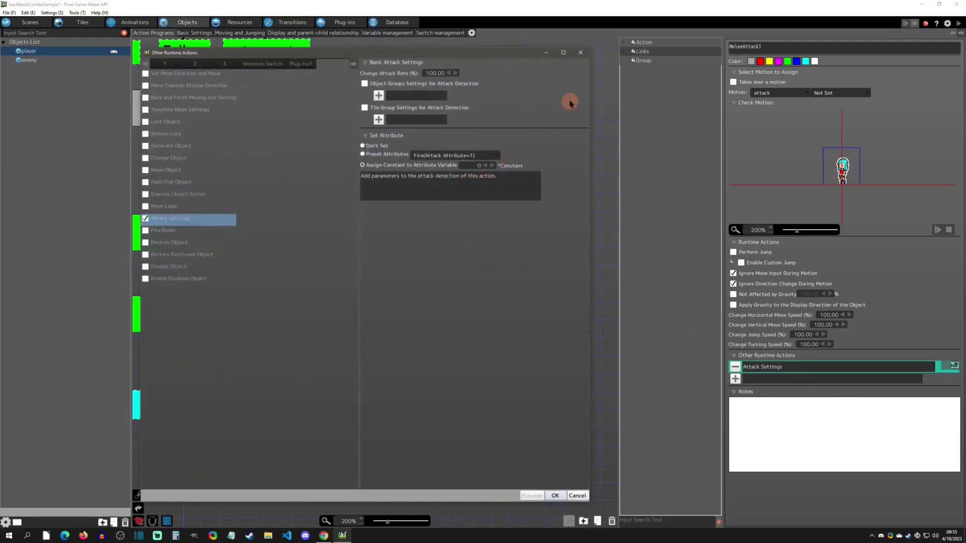
click(580, 53)
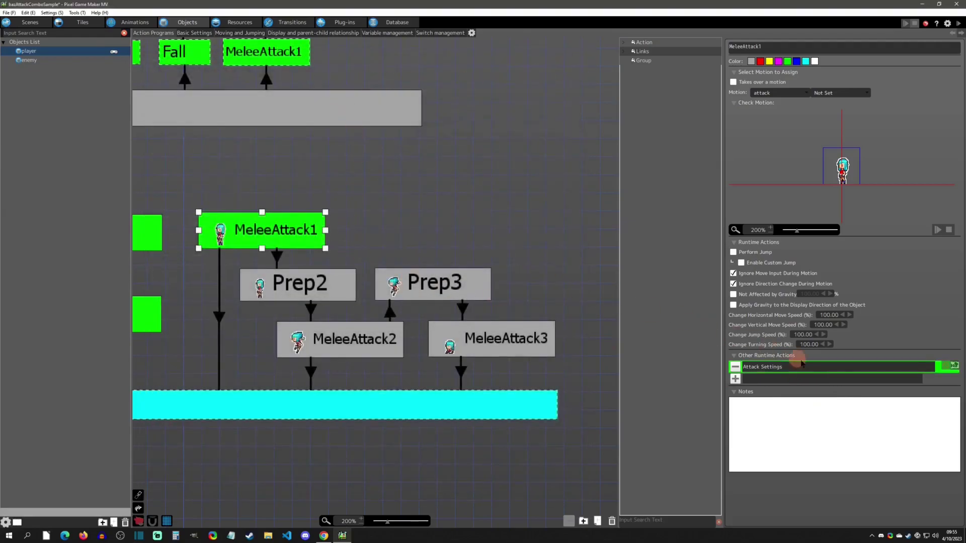
double_click(817, 368)
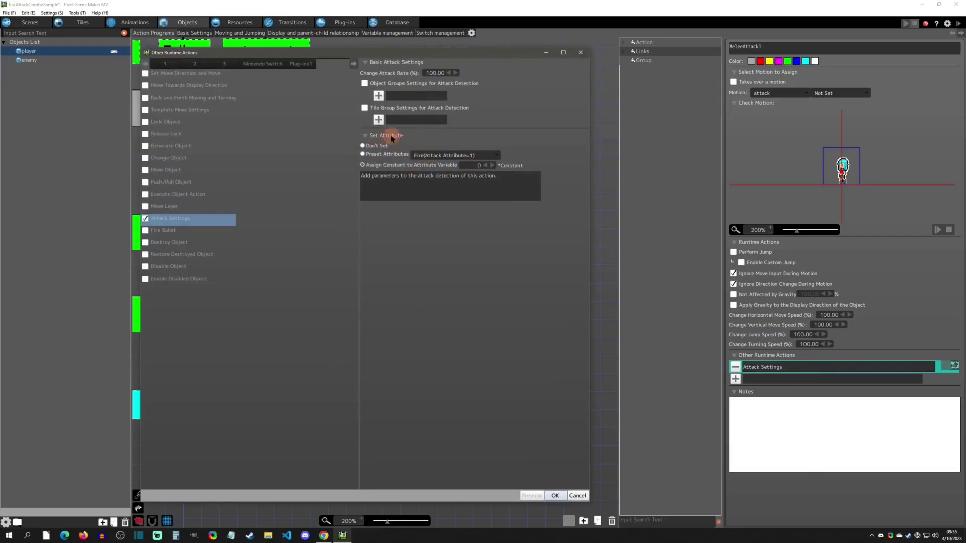
click(580, 53)
Read the Attack Attribute variable's description in the player's variable list, then return to the graph
click(388, 33)
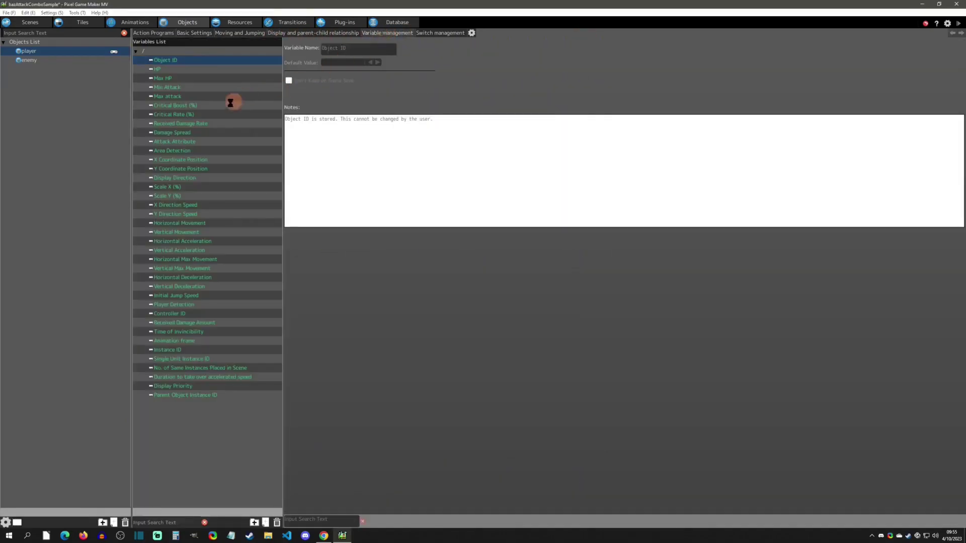
click(192, 142)
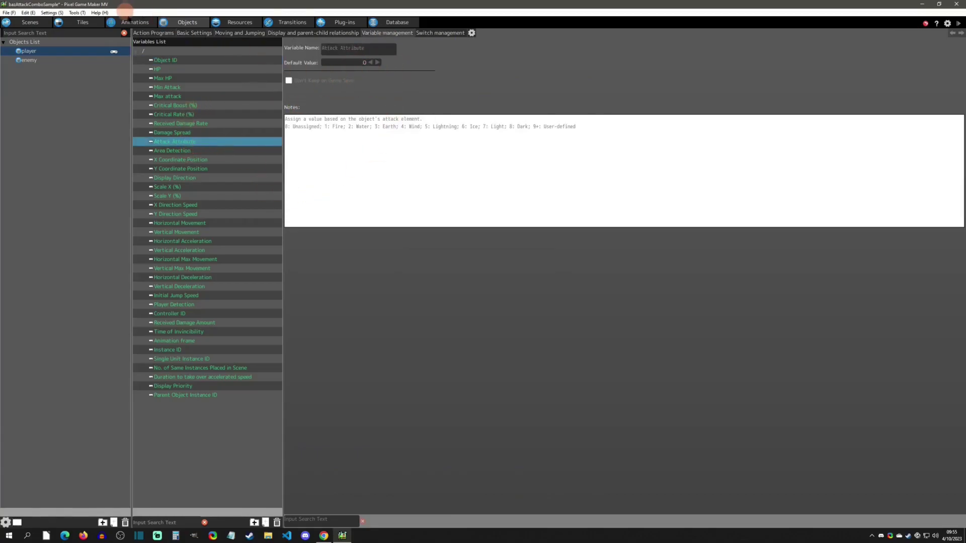
click(154, 34)
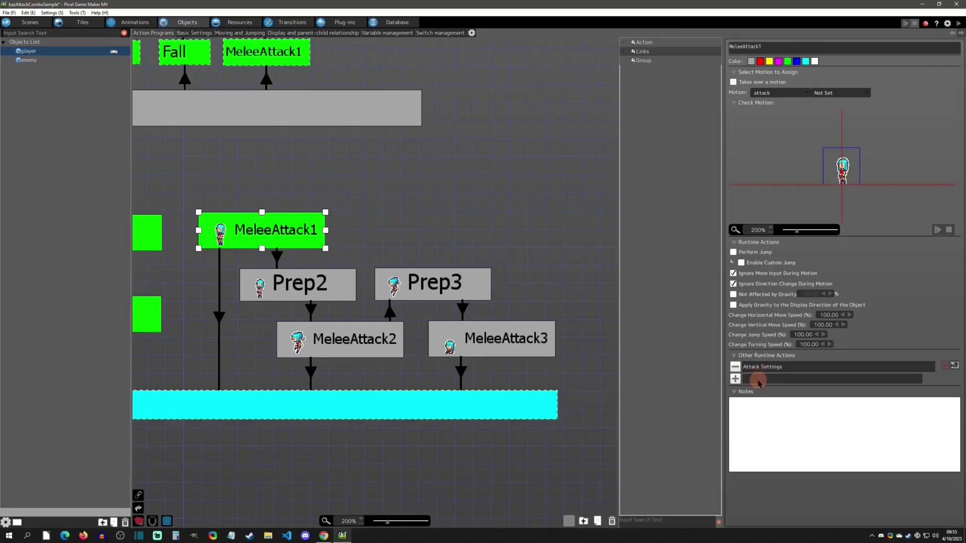
Add a Change Switch/Variable runtime action setting the object's own Attack Attribute to 0
click(735, 379)
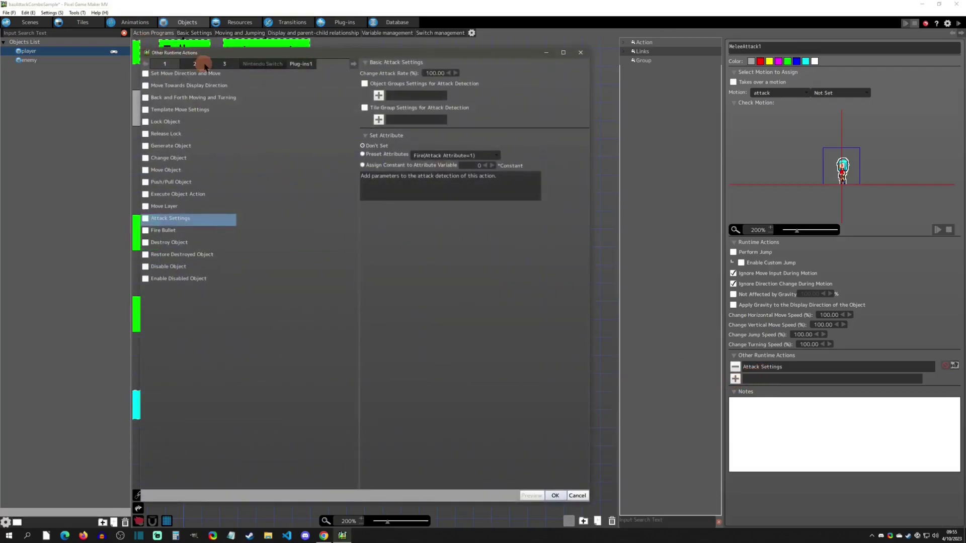
click(205, 66)
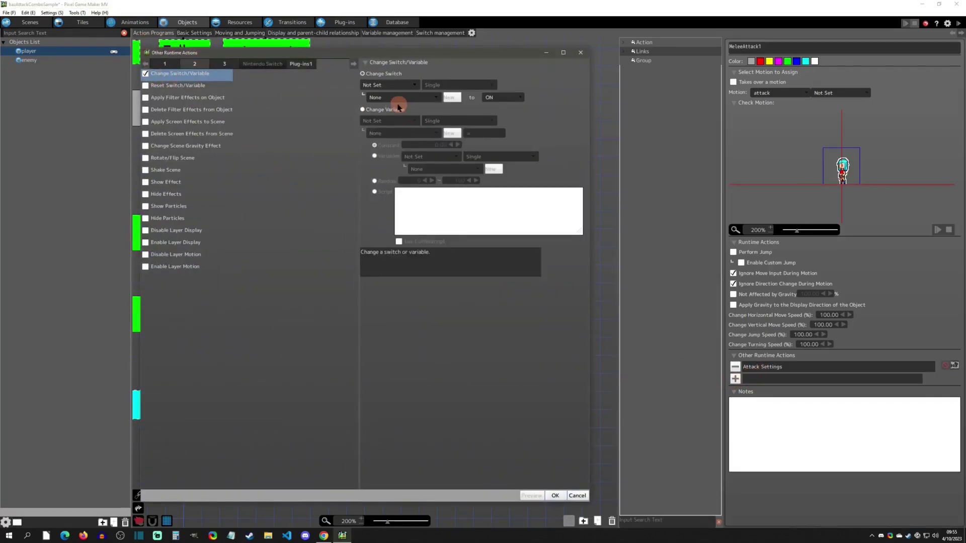
click(392, 109)
click(394, 121)
click(387, 140)
click(400, 133)
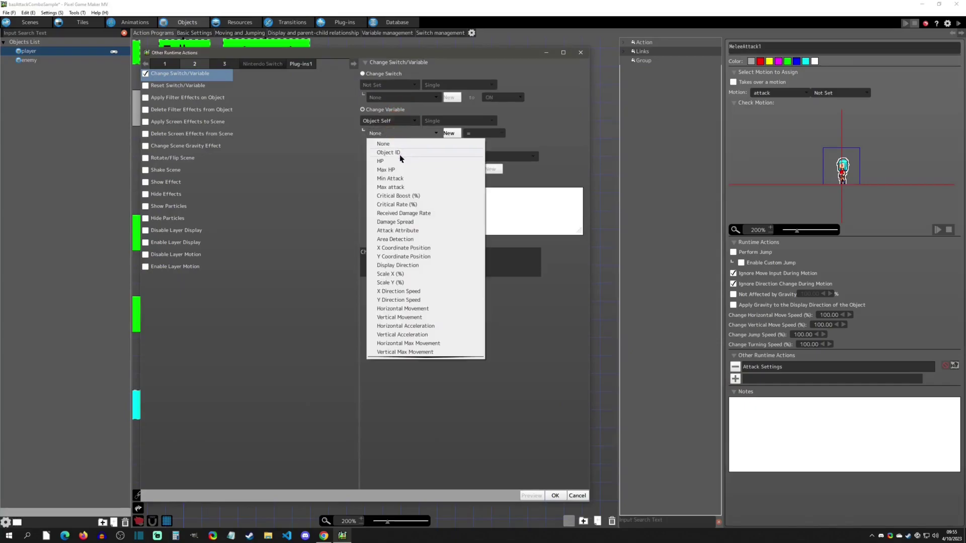
click(412, 231)
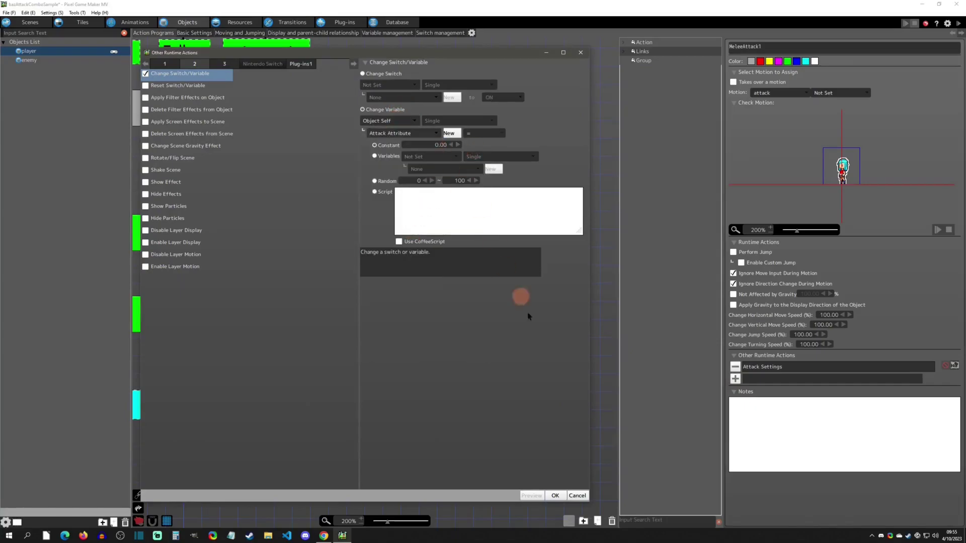
click(555, 495)
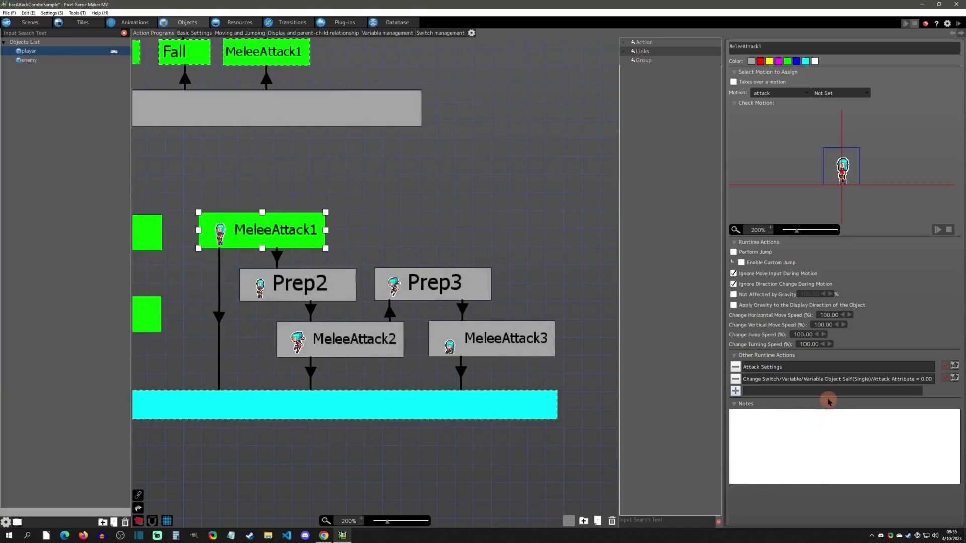
Select the new Attack Attribute action and review MeleeAttack1's Attack Settings again
click(923, 380)
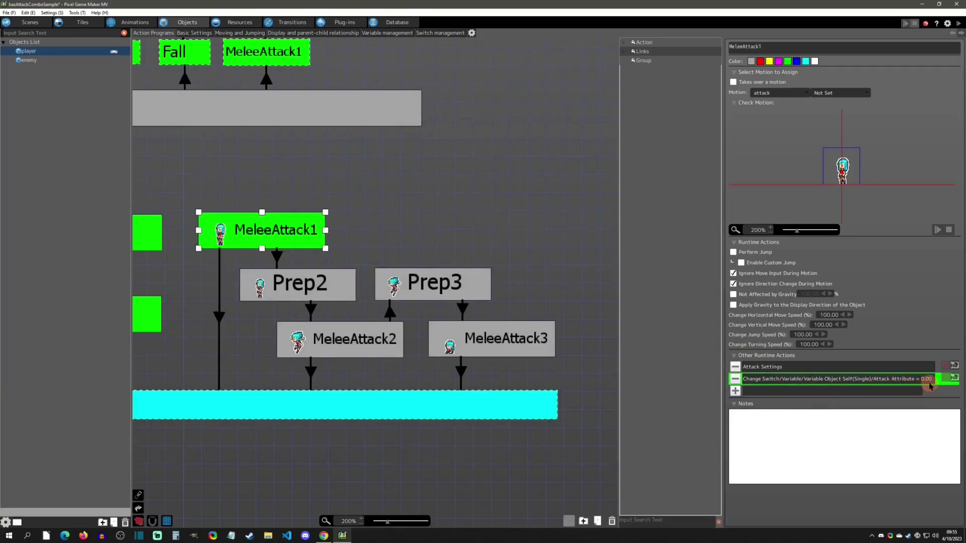
double_click(768, 366)
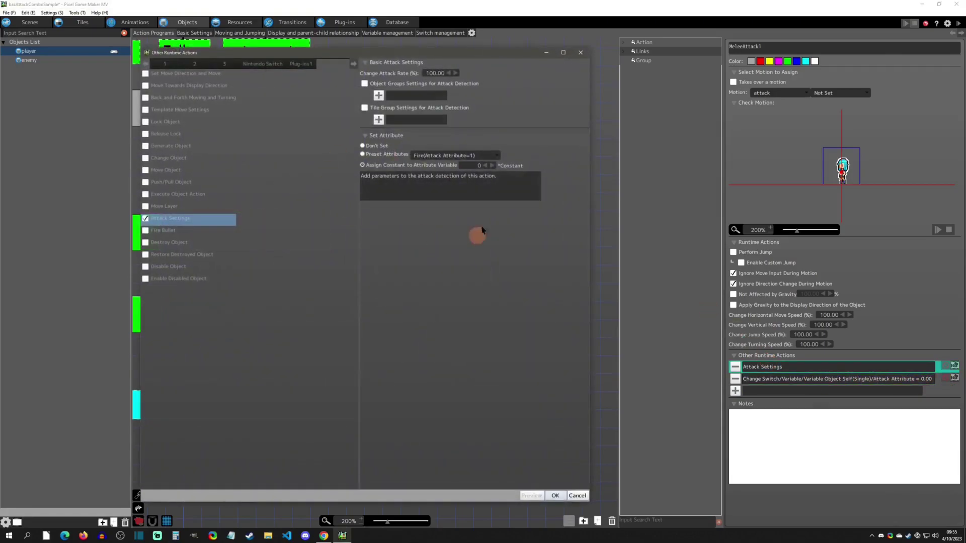
click(580, 53)
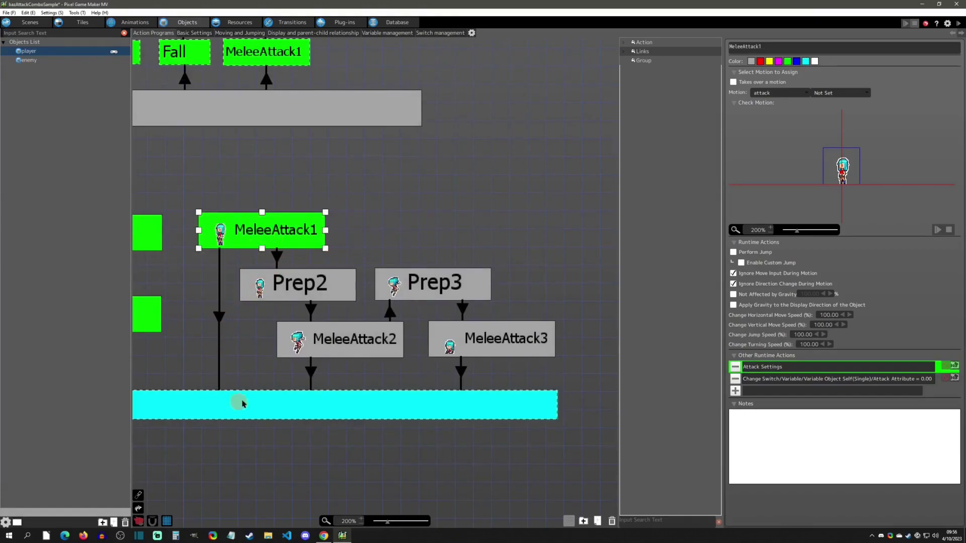
Check that the MeleeAttack1→Prep2 link uses X On Press, then view Prep2's motion-takeover settings
click(218, 316)
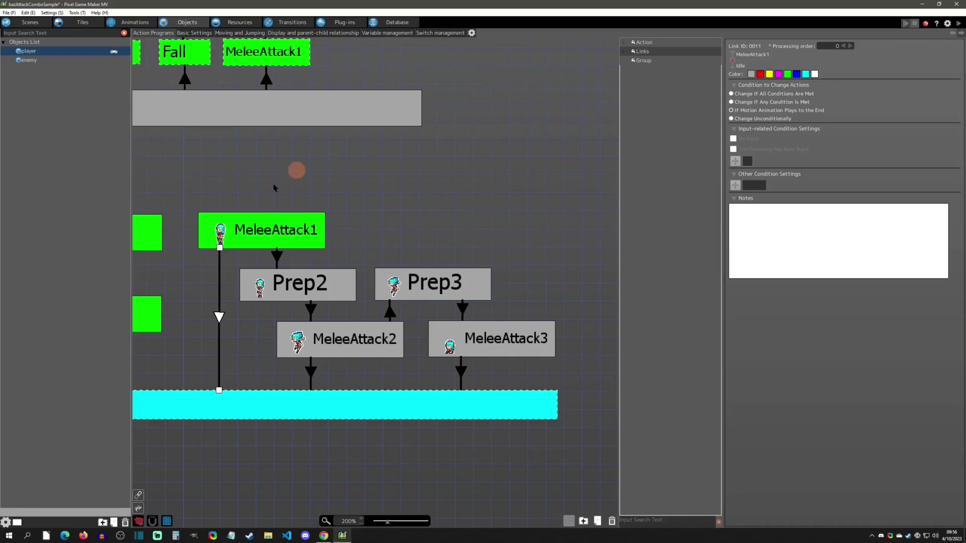
click(276, 256)
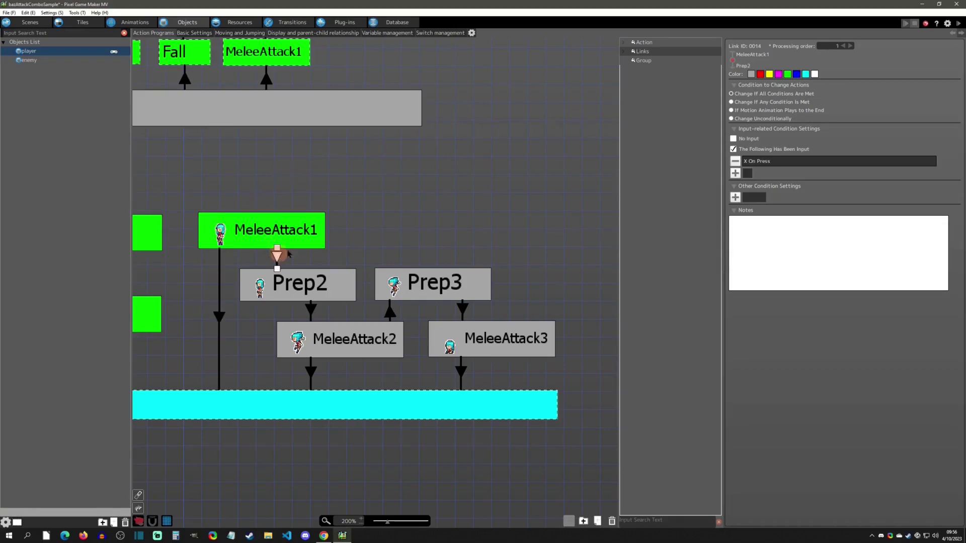
double_click(780, 161)
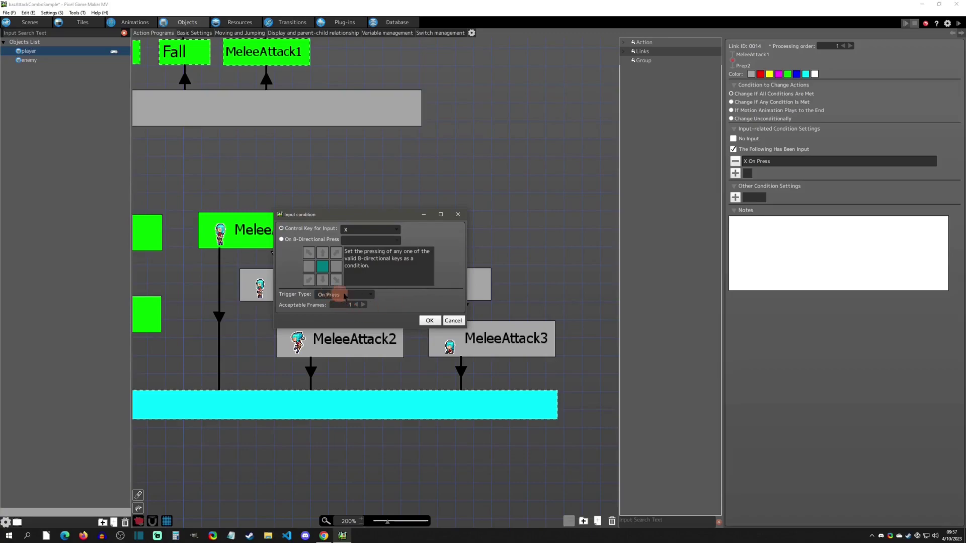
click(429, 320)
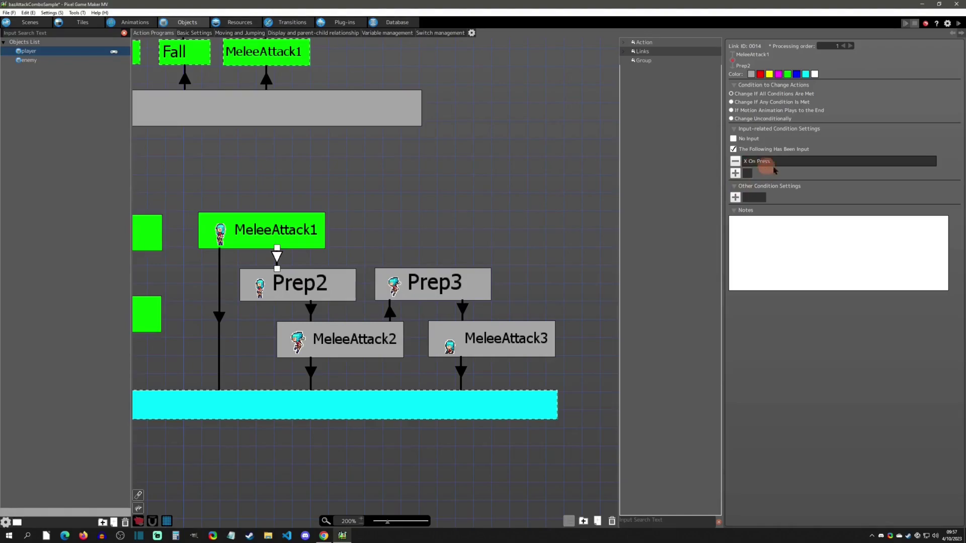
click(323, 289)
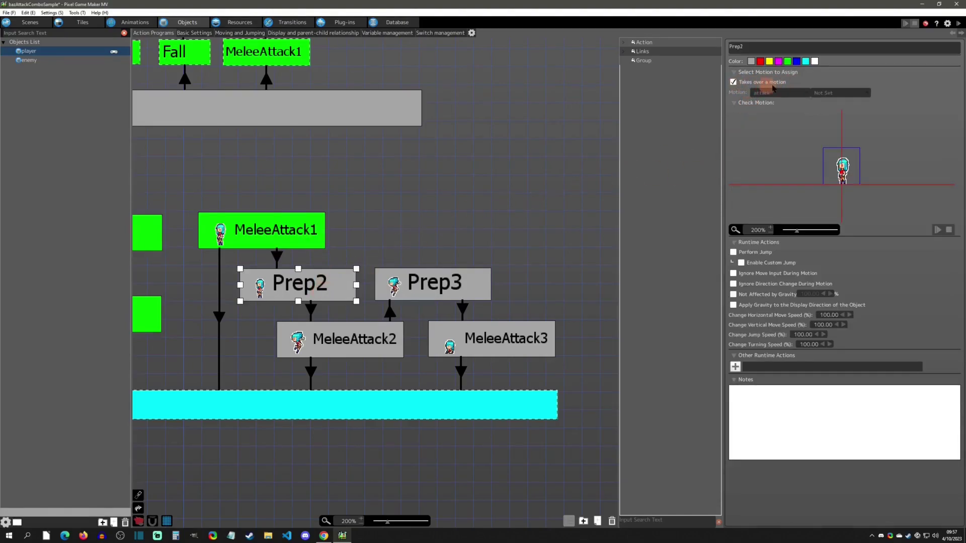
Inspect the Prep2→MeleeAttack2 link, MeleeAttack2's settings, and its link down to the cyan state
click(305, 293)
click(329, 278)
click(311, 308)
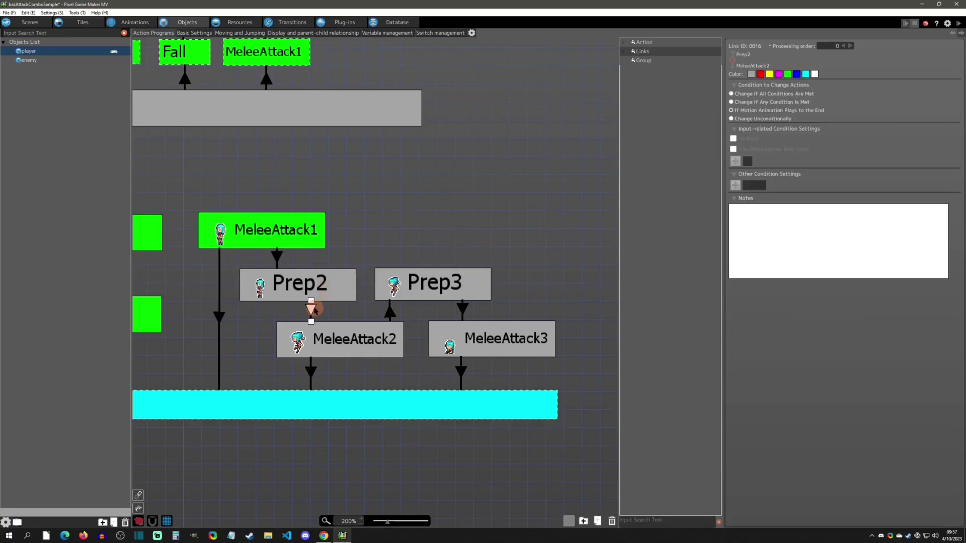
click(351, 346)
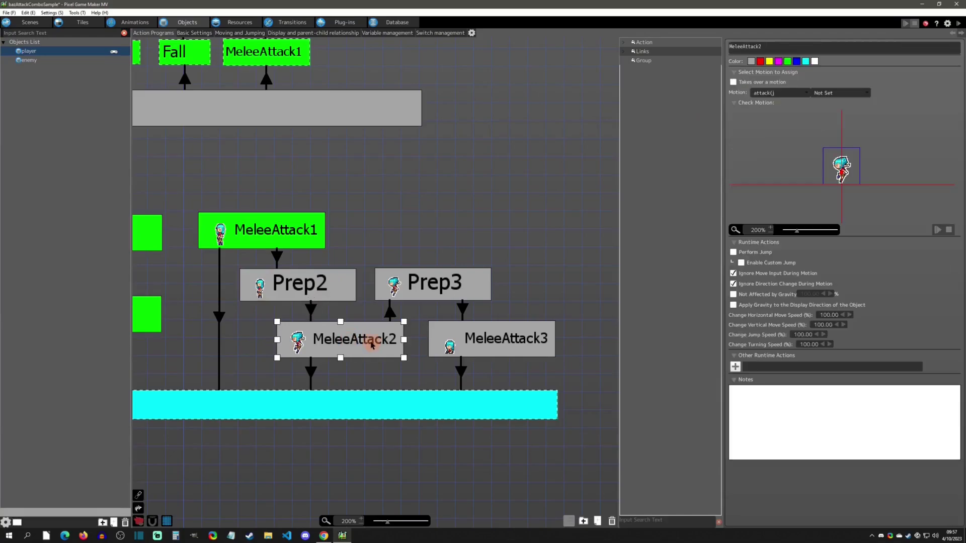
click(312, 372)
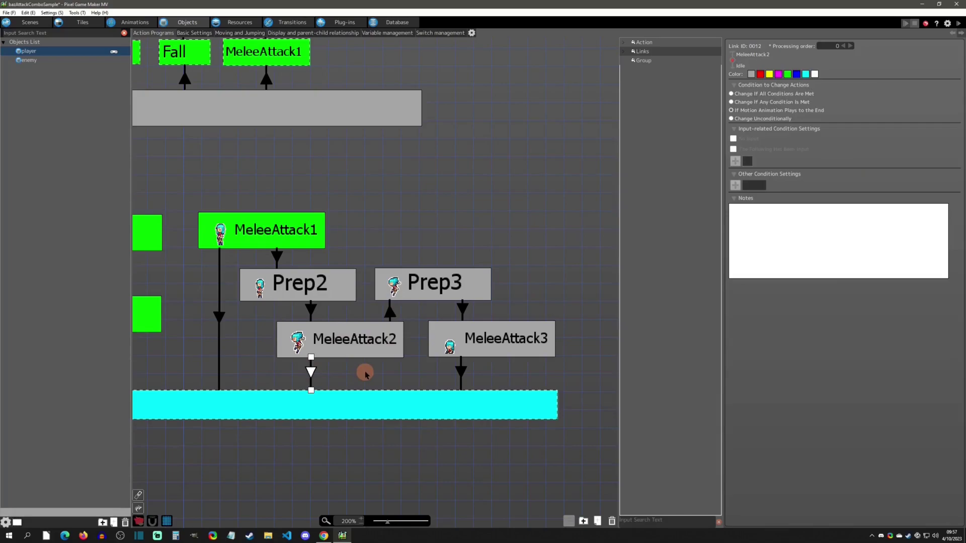
Check the MeleeAttack2→Prep3 link's X On Press condition, then Prep3 and its MeleeAttack3 link
click(389, 311)
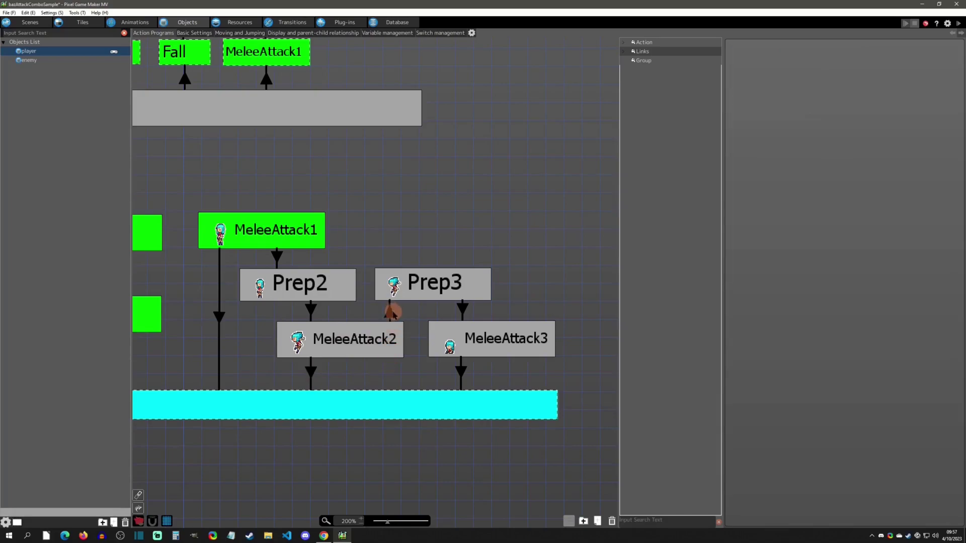
double_click(759, 161)
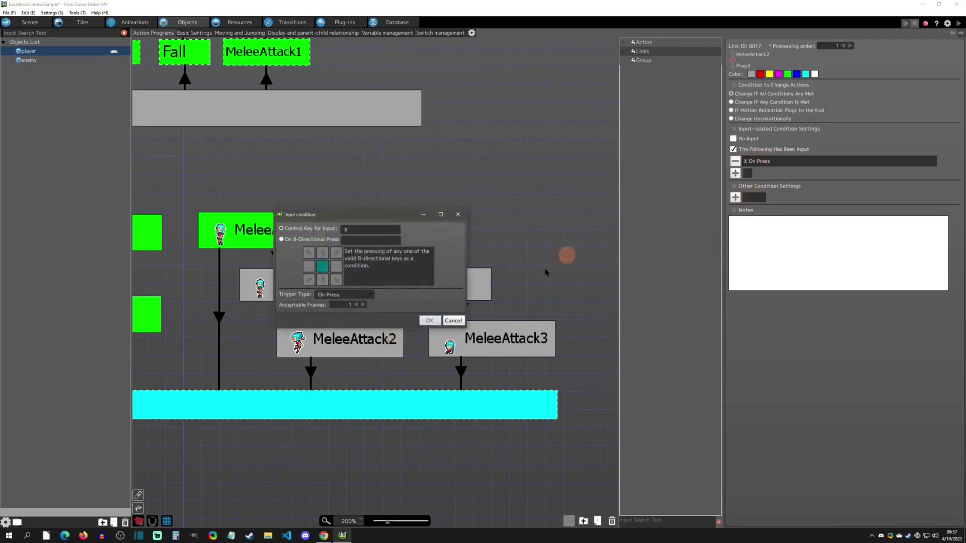
click(455, 321)
click(391, 295)
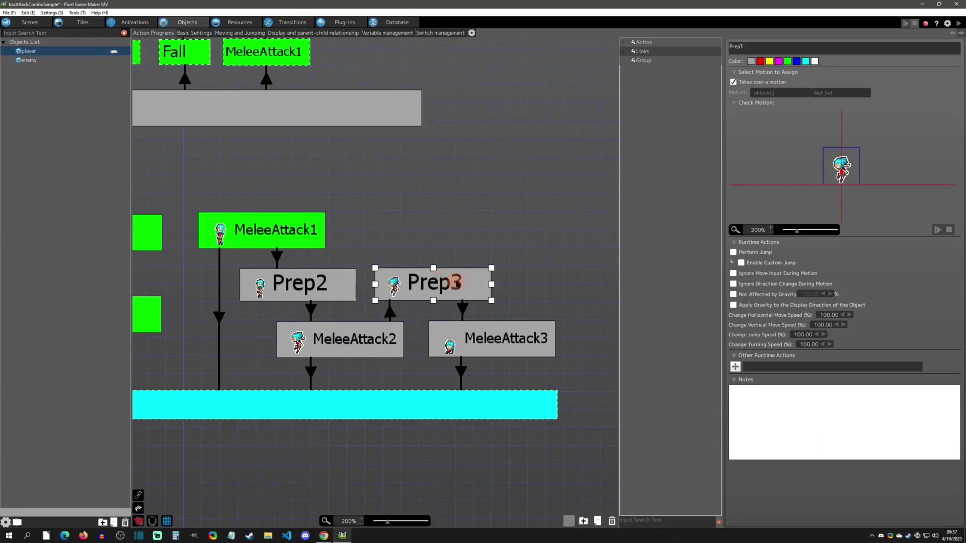
click(462, 309)
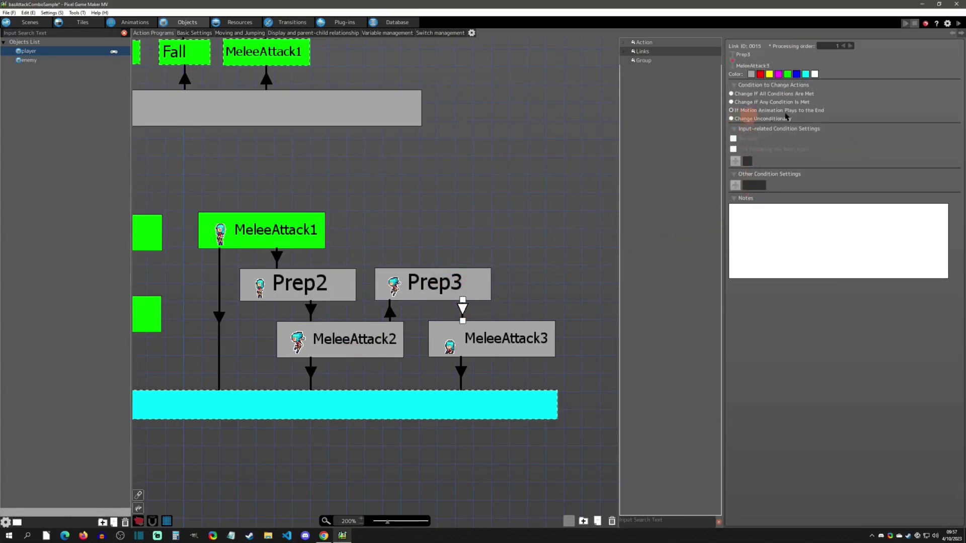
click(496, 347)
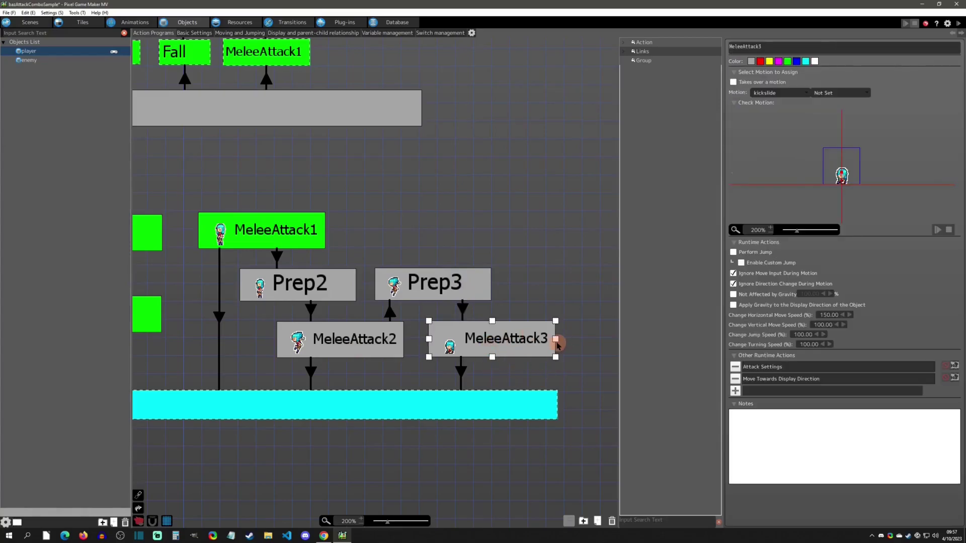
double_click(777, 367)
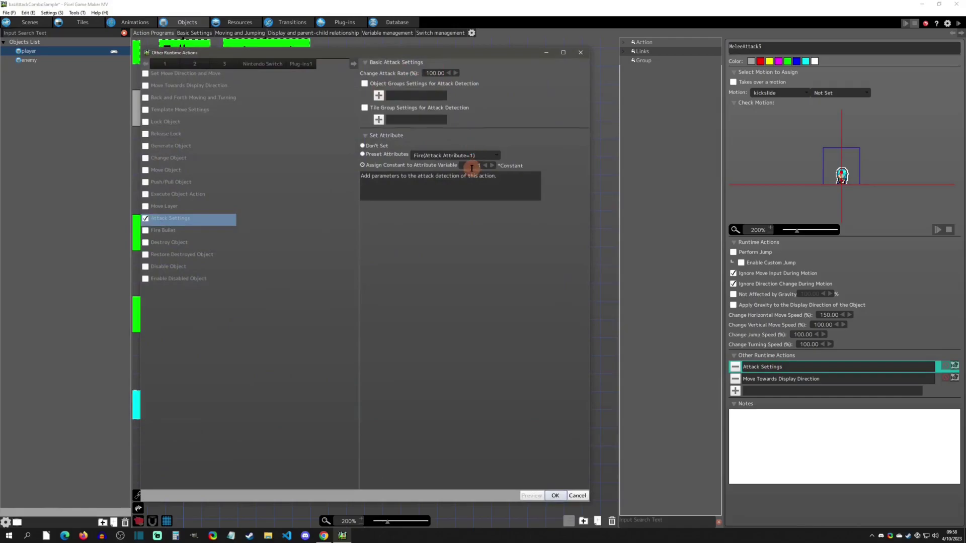
click(555, 495)
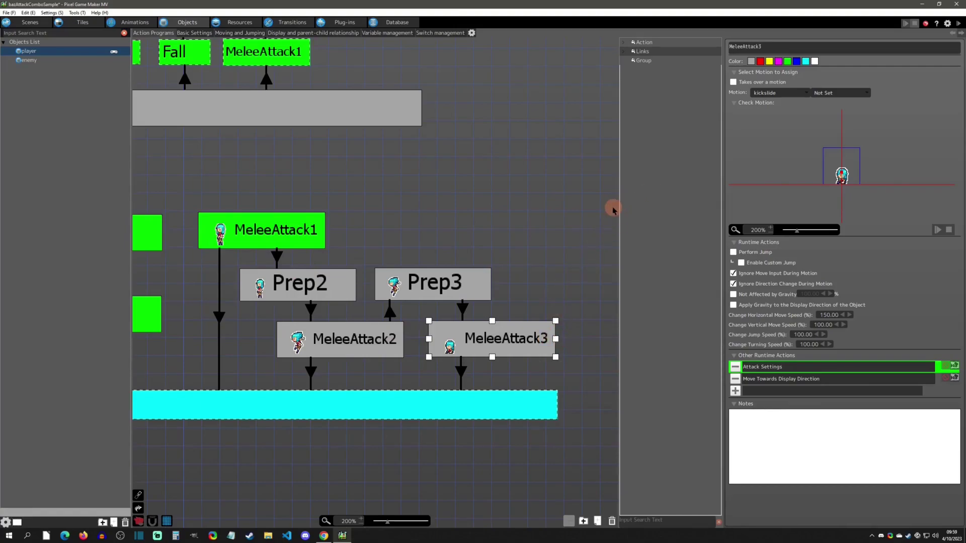
Review the MeleeAttack1, Prep2, MeleeAttack2, Prep3, MeleeAttack3 combo chain, then launch test play
click(390, 313)
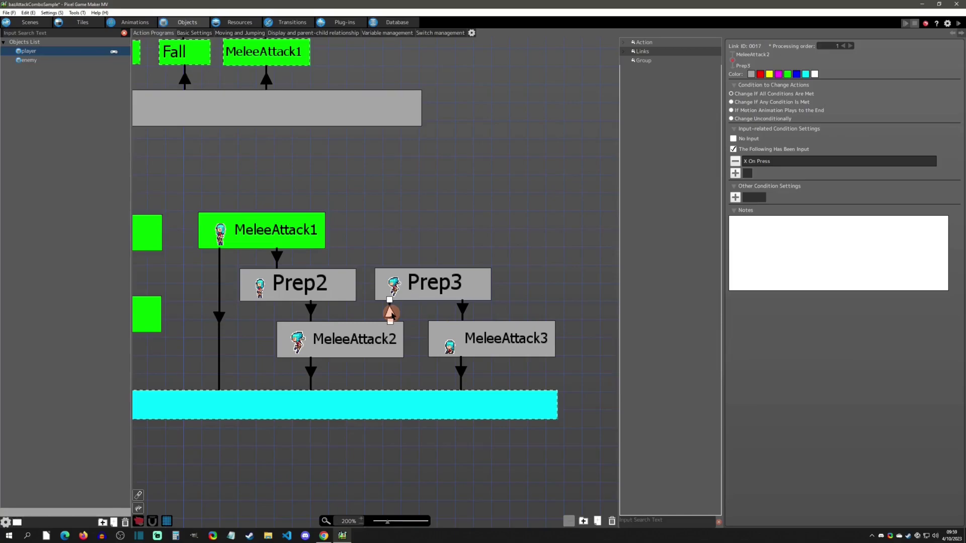
click(293, 231)
click(297, 282)
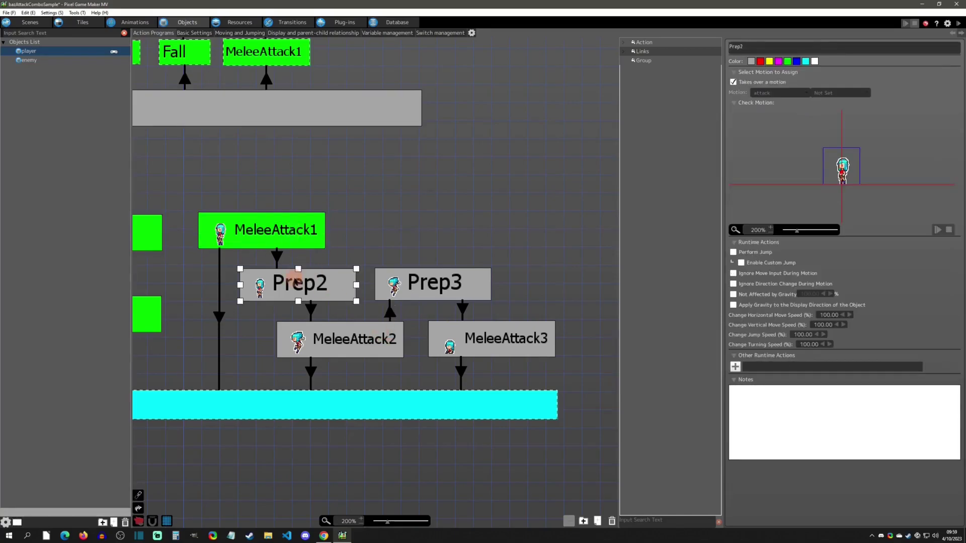
click(342, 337)
click(443, 298)
click(475, 340)
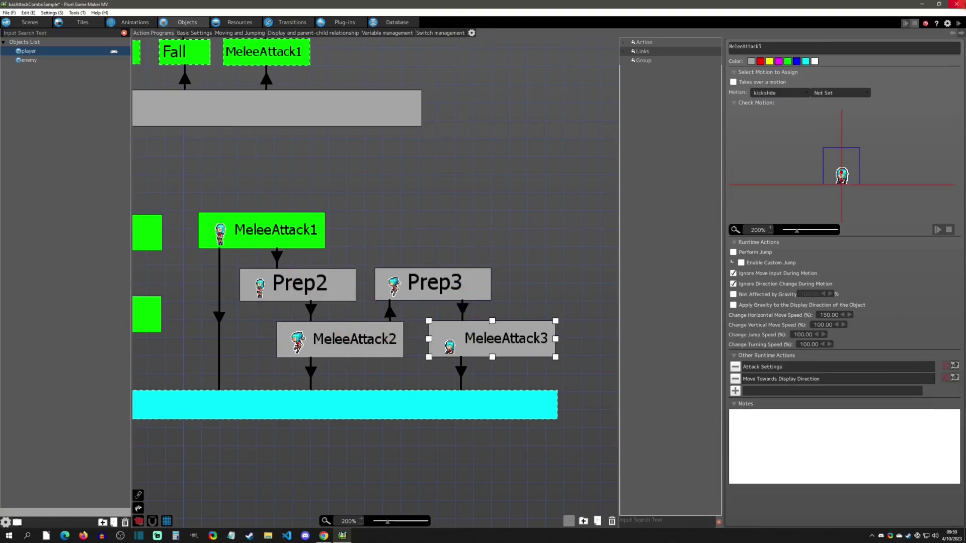
click(958, 23)
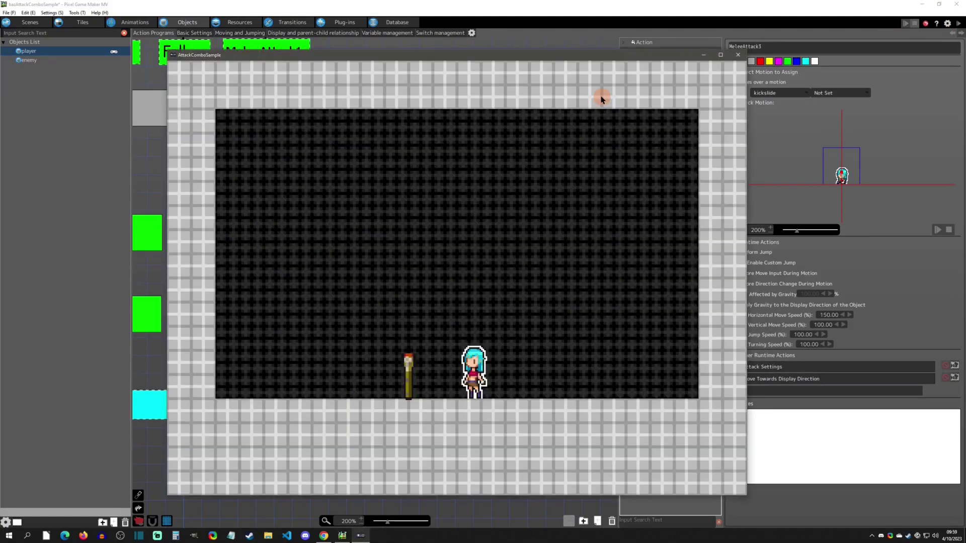
Run left and right beside the torch dummy, striking it with the z-key three-hit combo
key(Left)
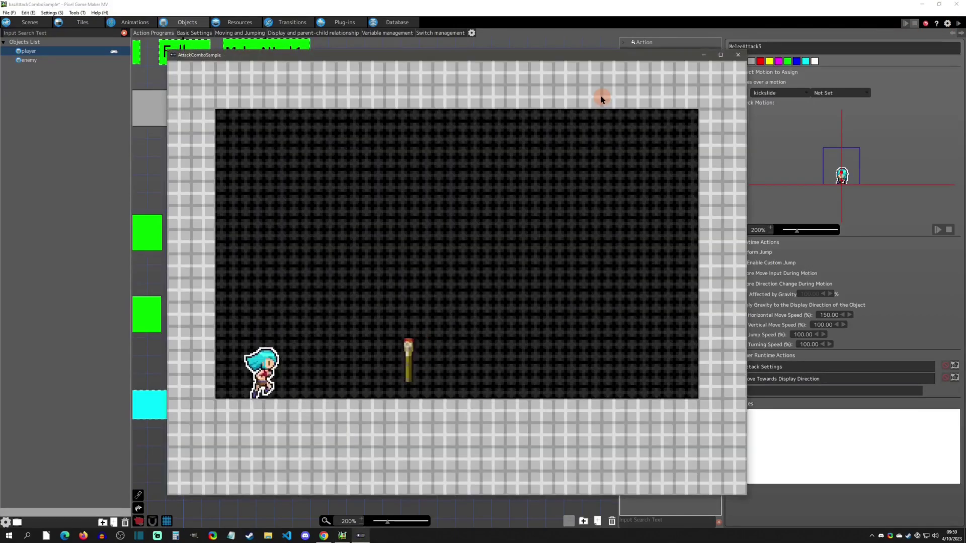
key(Right)
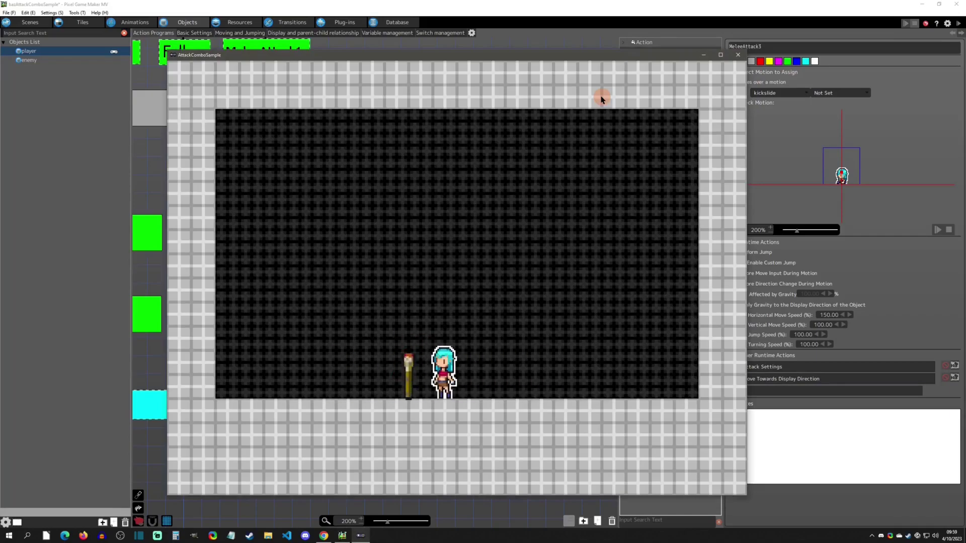
key(Left)
key(Right)
key(z)
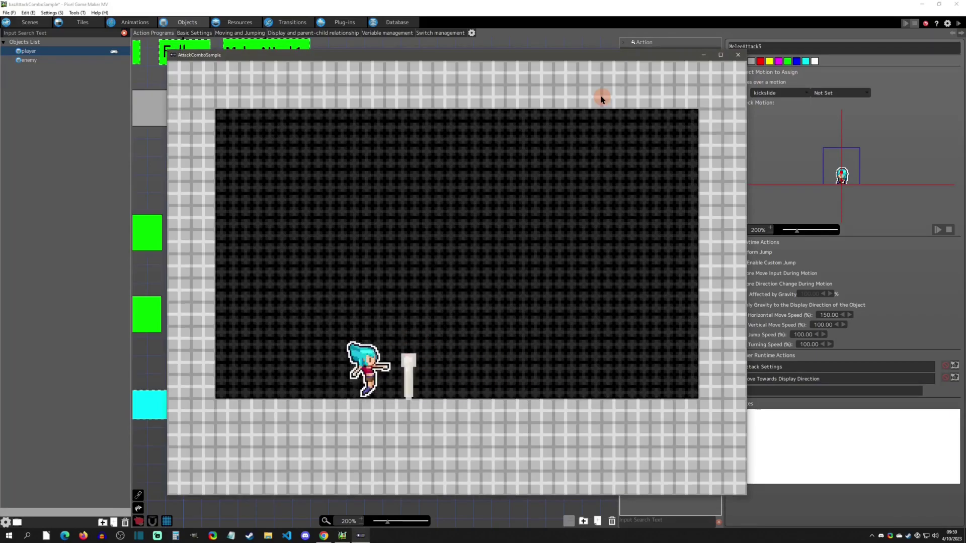
key(Right)
key(Left)
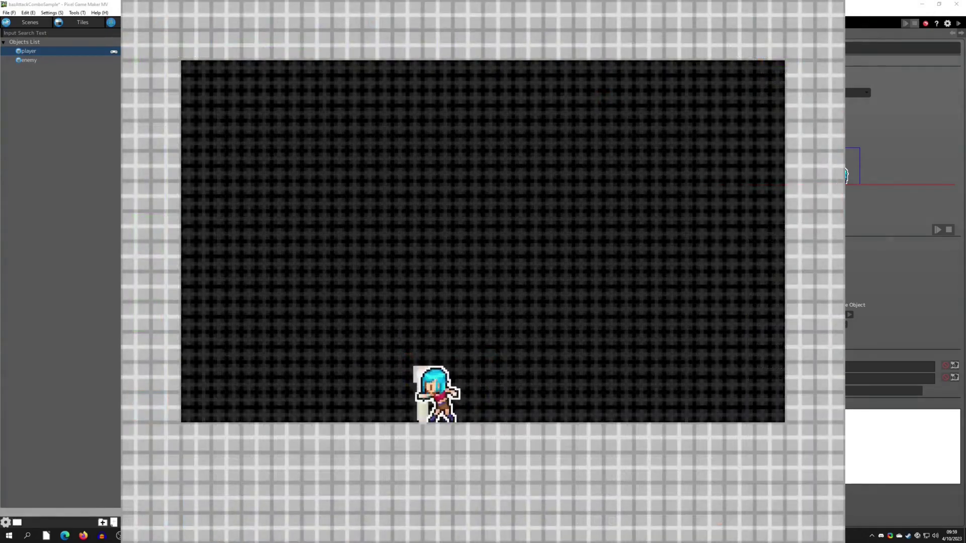
key(Right)
key(z)
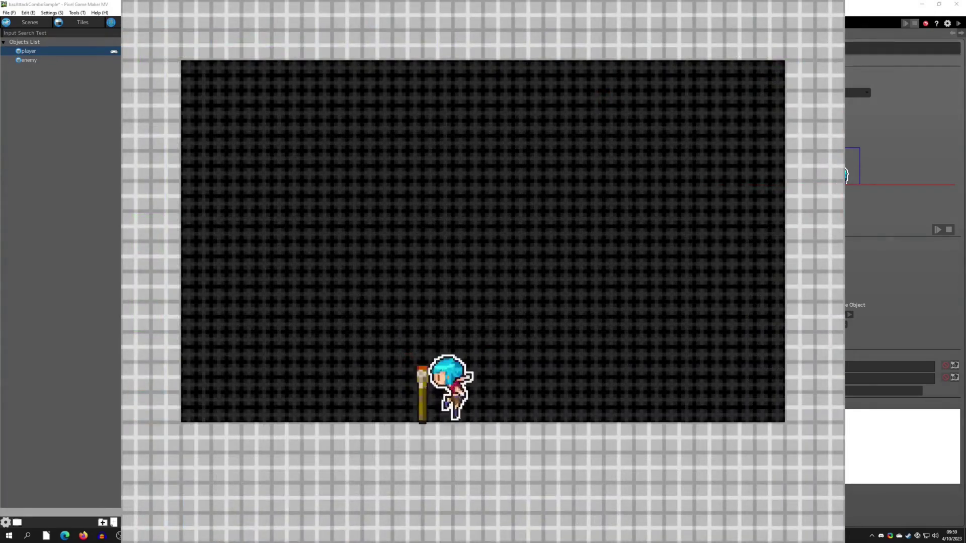
key(Left)
key(z)
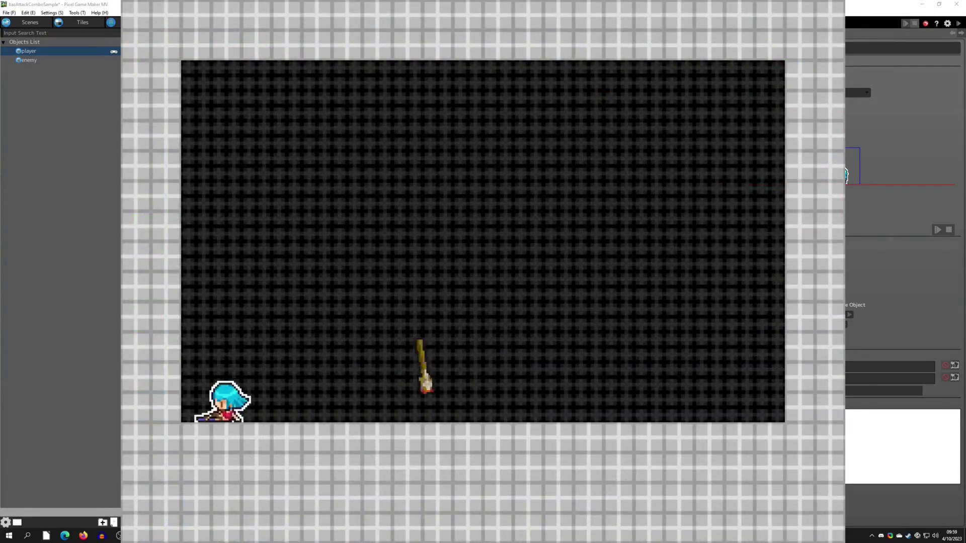